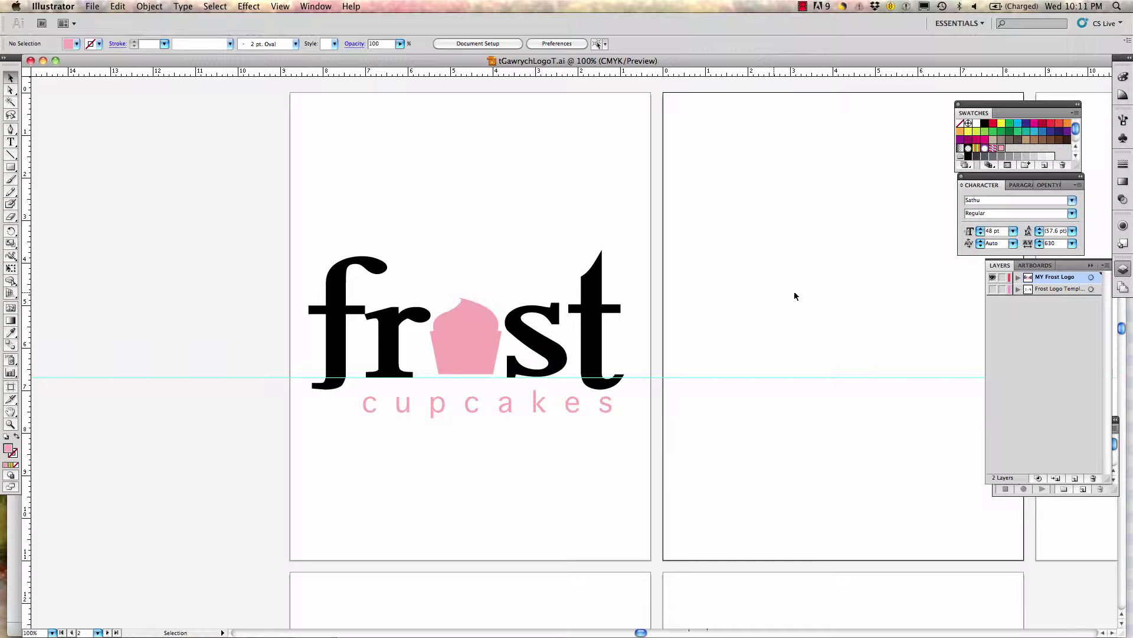
- Create a new layer named "Underground Logo Template" with the layer color Dark Blue
{"action": "left_click", "coordinate": [1078, 482]}
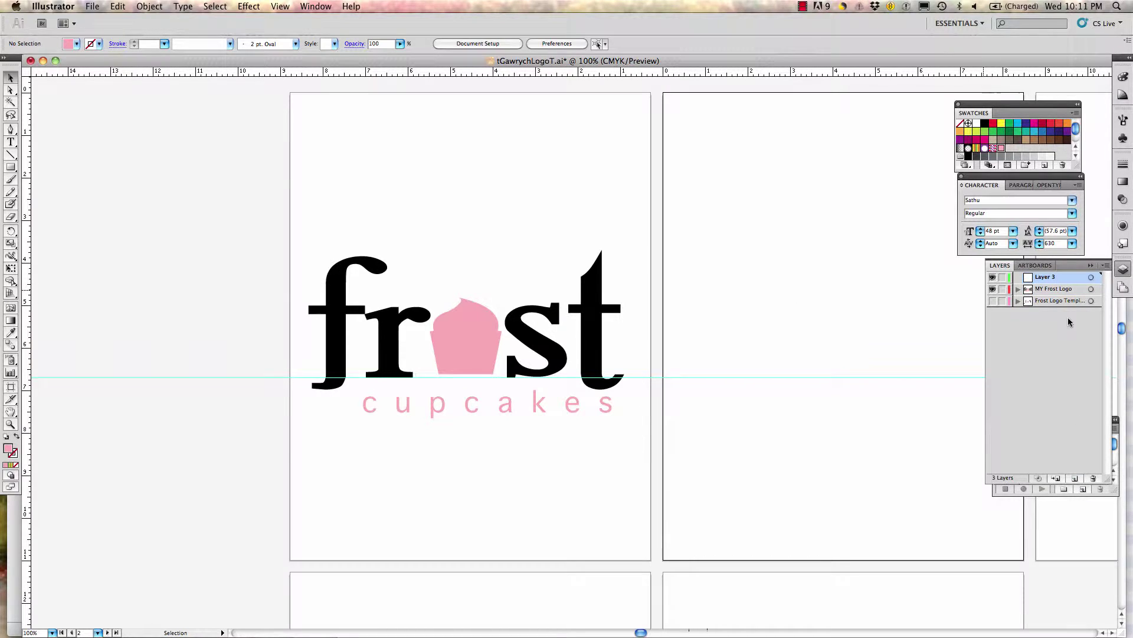
{"action": "double_click", "coordinate": [1042, 278]}
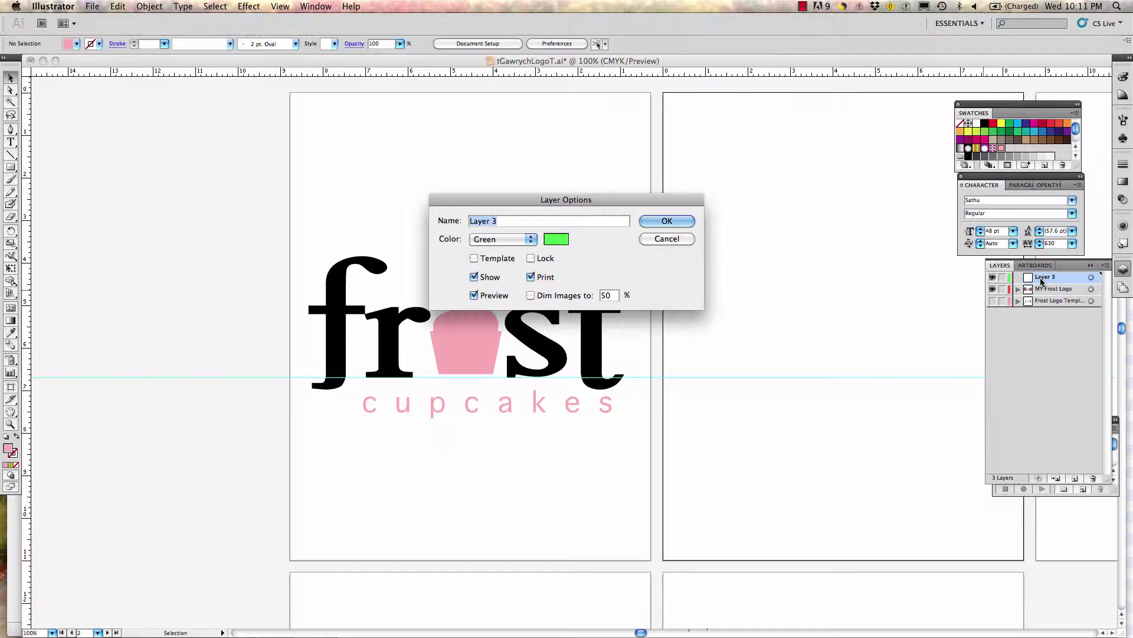
{"action": "type", "text": "Underground T"}
{"action": "type", "text": "ype"}
{"action": "key", "text": "BackSpace"}
{"action": "key", "text": "BackSpace"}
{"action": "key", "text": "BackSpace"}
{"action": "key", "text": "BackSpace"}
{"action": "type", "text": "Logo Template"}
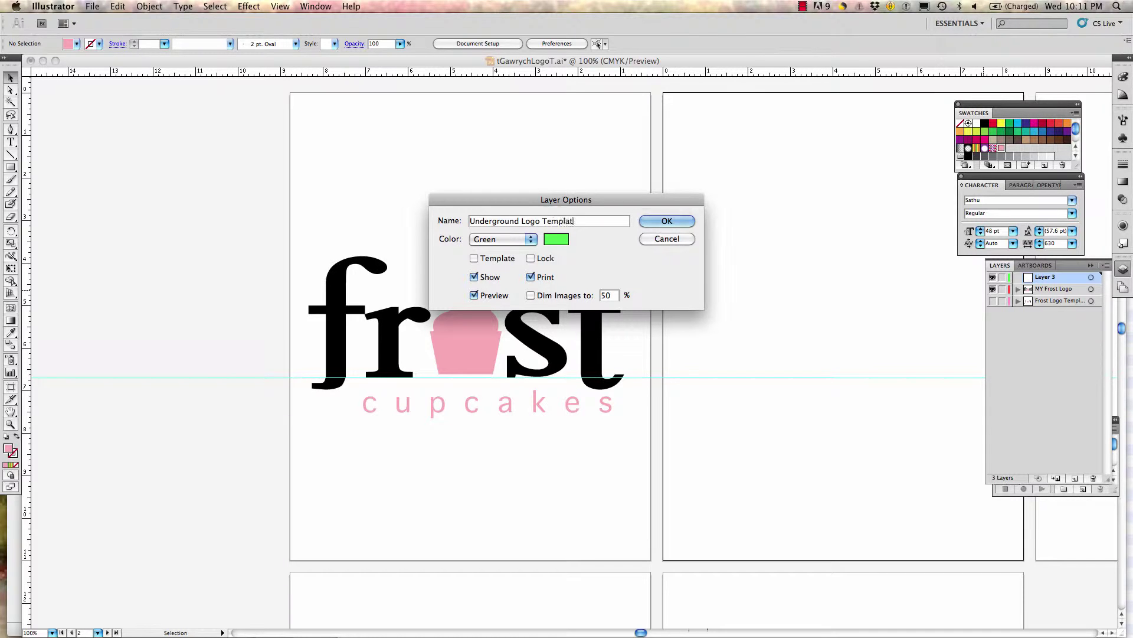
{"action": "left_click", "coordinate": [531, 240]}
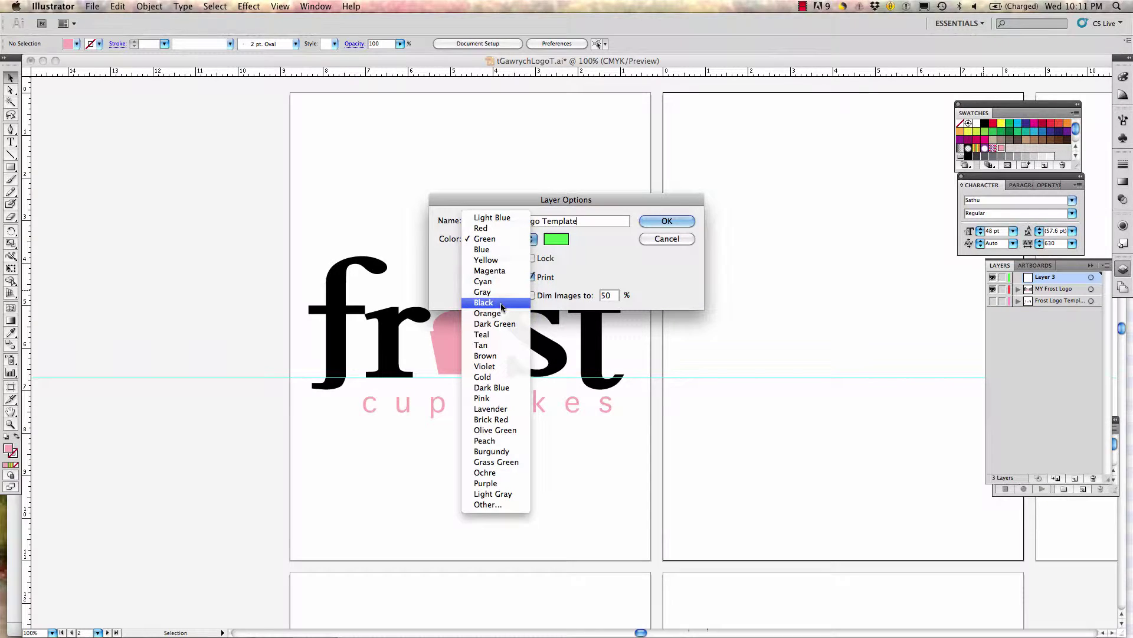
{"action": "left_click", "coordinate": [501, 387]}
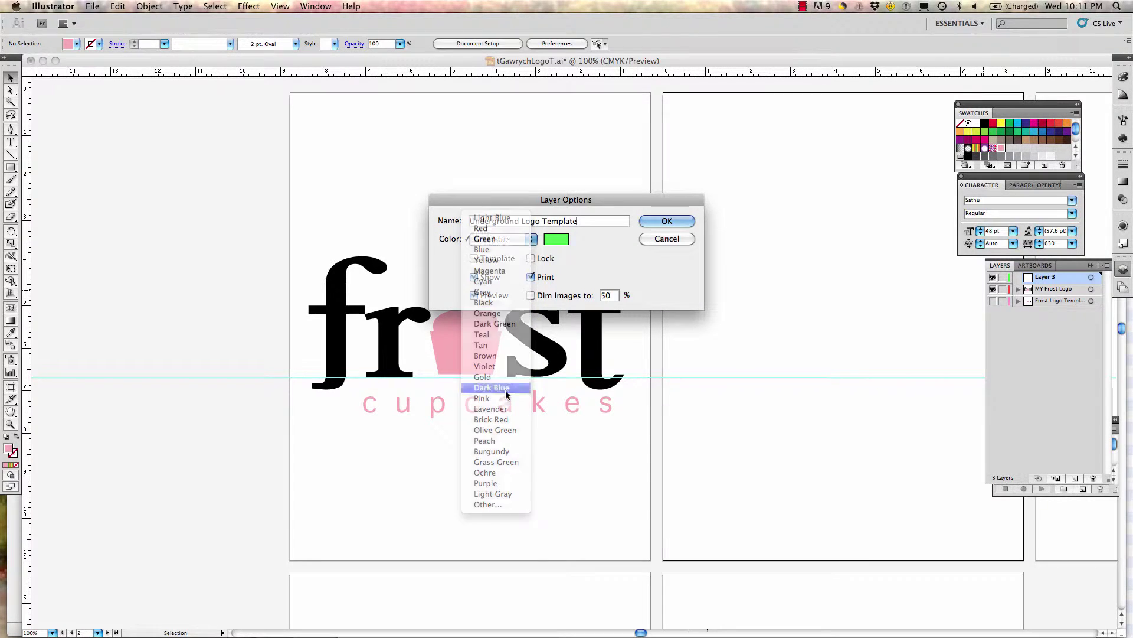
{"action": "left_click", "coordinate": [660, 223]}
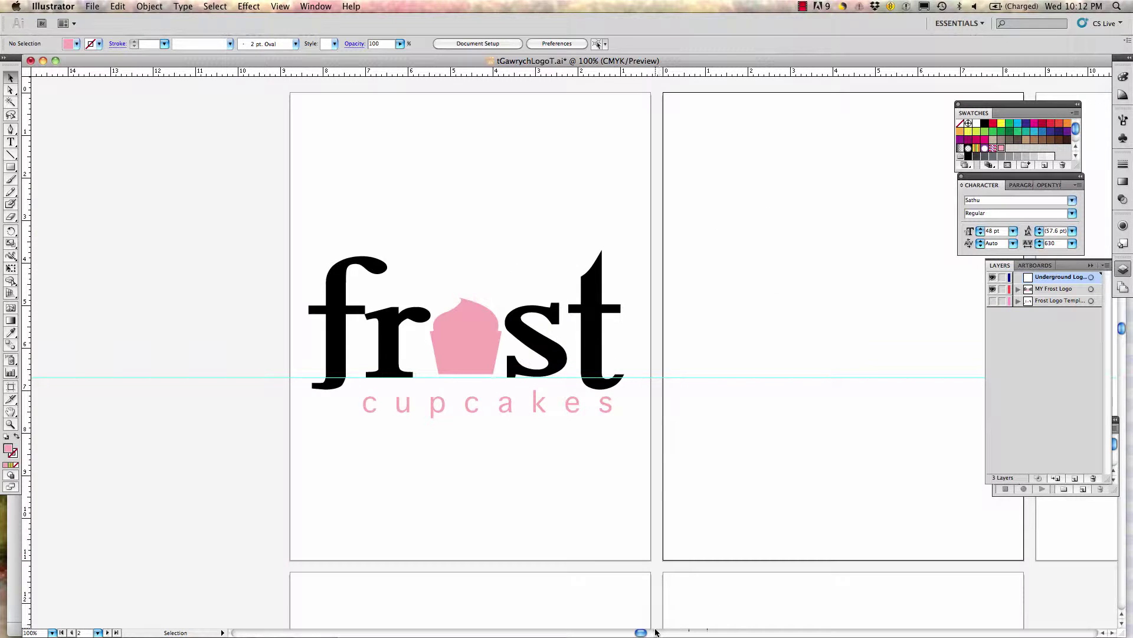
- Place the image Underground Logo.jpg on the empty artboard beside the Frost logo
{"action": "left_click_drag", "start_coordinate": [642, 632], "coordinate": [666, 632]}
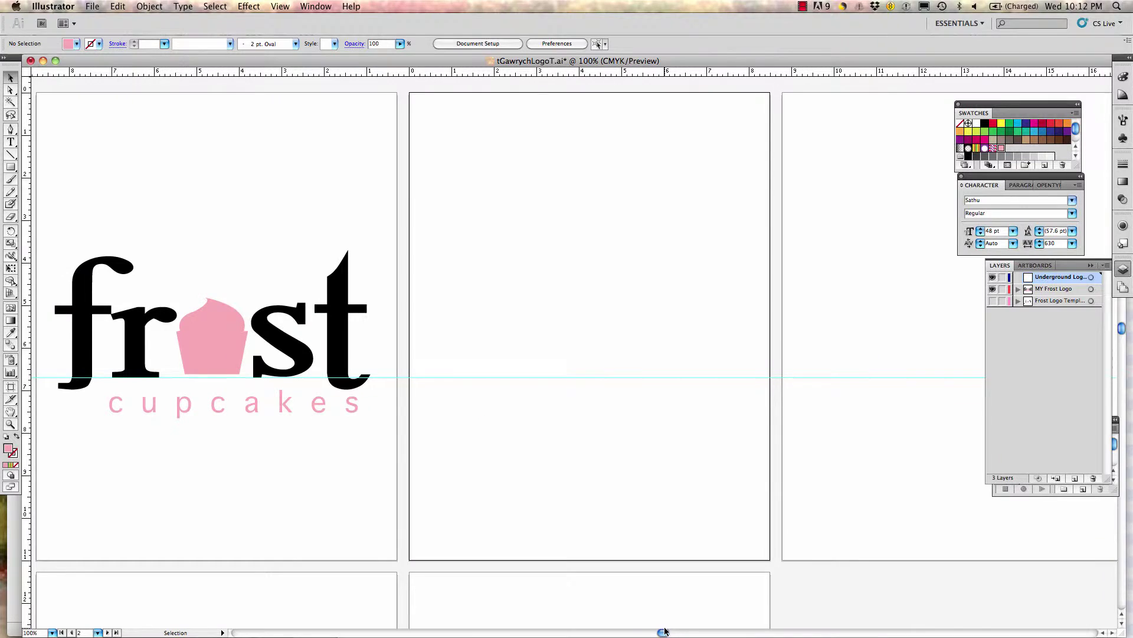
{"action": "left_click", "coordinate": [93, 5]}
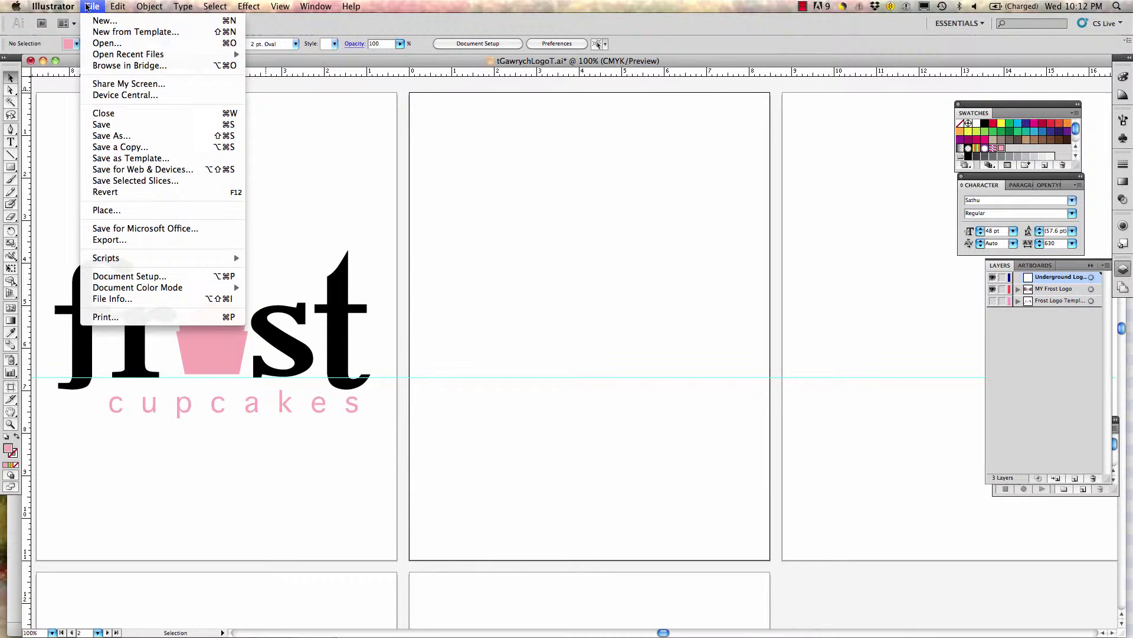
{"action": "left_click", "coordinate": [170, 211]}
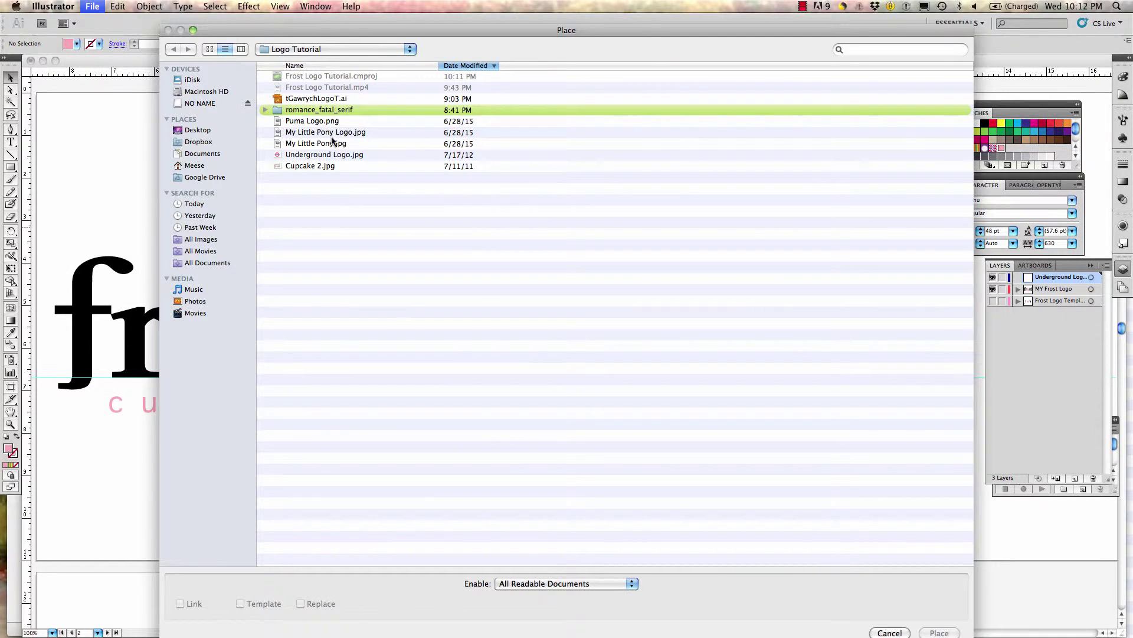
{"action": "double_click", "coordinate": [340, 154]}
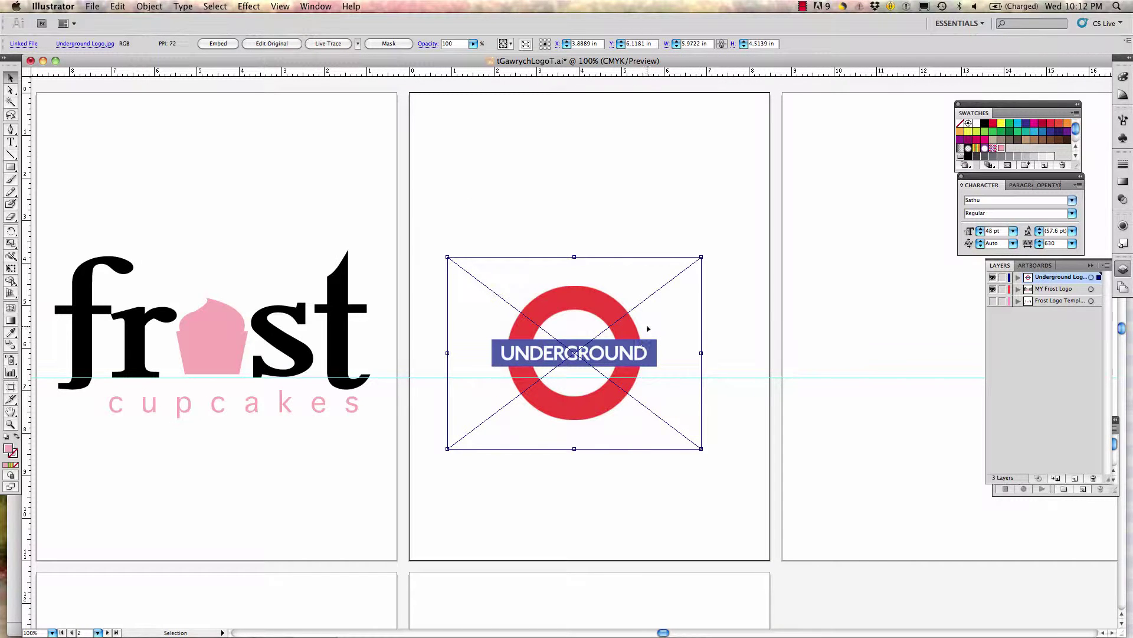
- Enlarge the placed Underground logo slightly, position it in the upper middle of its artboard and deselect it
{"action": "left_click_drag", "start_coordinate": [637, 345], "coordinate": [648, 299]}
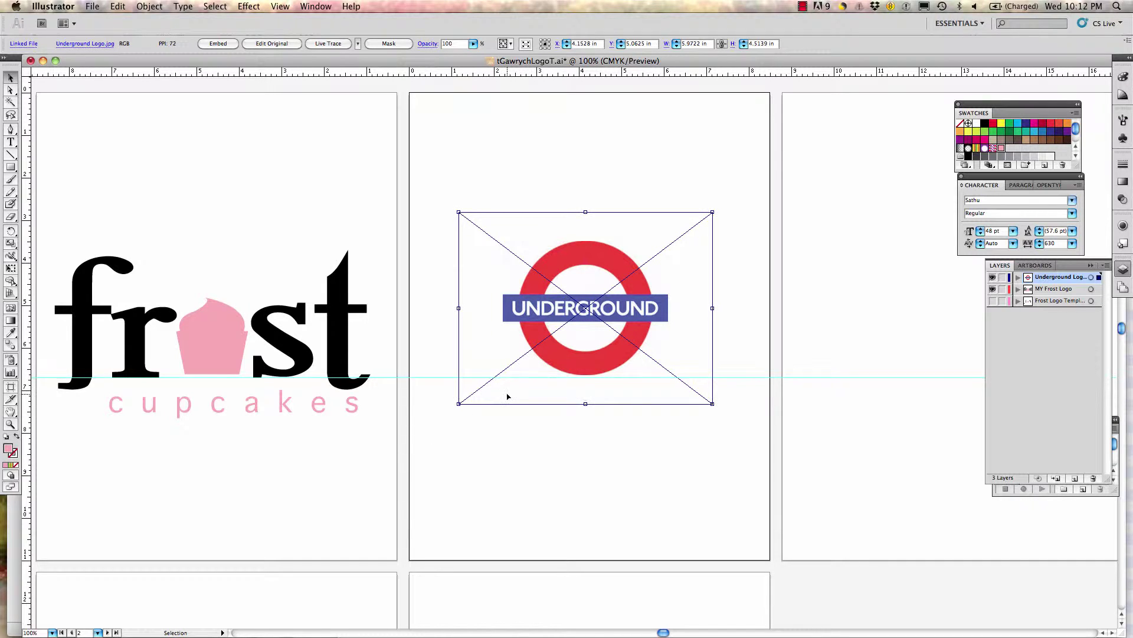
{"action": "left_click_drag", "start_coordinate": [459, 404], "coordinate": [456, 407]}
{"action": "left_click_drag", "start_coordinate": [459, 406], "coordinate": [431, 424]}
{"action": "left_click_drag", "start_coordinate": [614, 335], "coordinate": [637, 328]}
{"action": "left_click", "coordinate": [646, 458]}
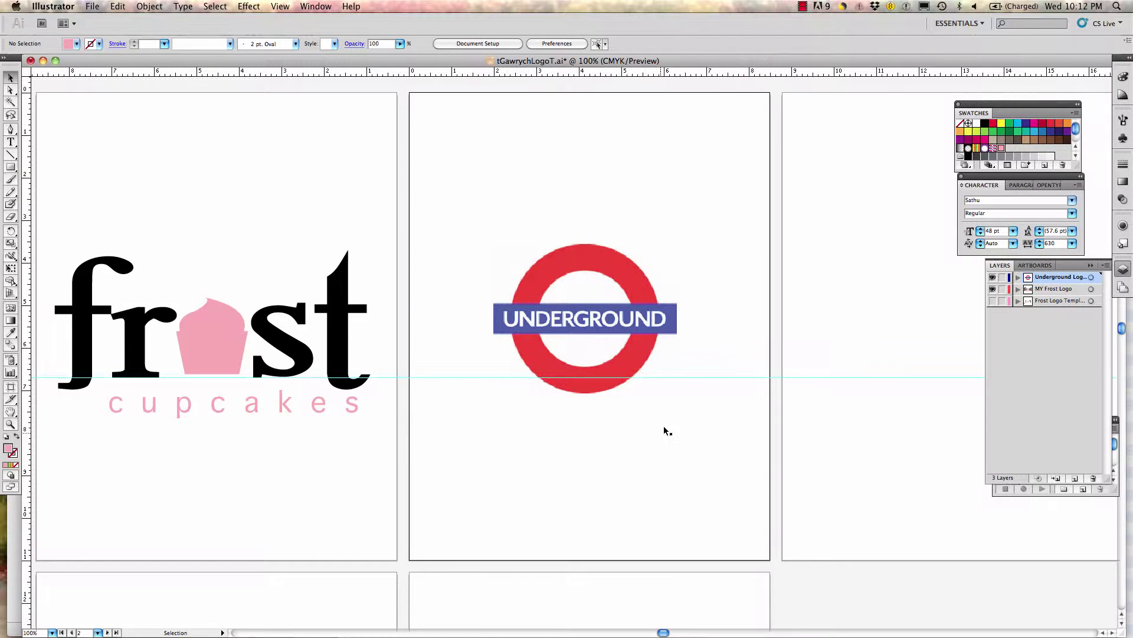
- Create a new layer named "MY Underground Logo" with the layer color Cyan
{"action": "left_click", "coordinate": [1076, 480]}
{"action": "double_click", "coordinate": [1040, 278]}
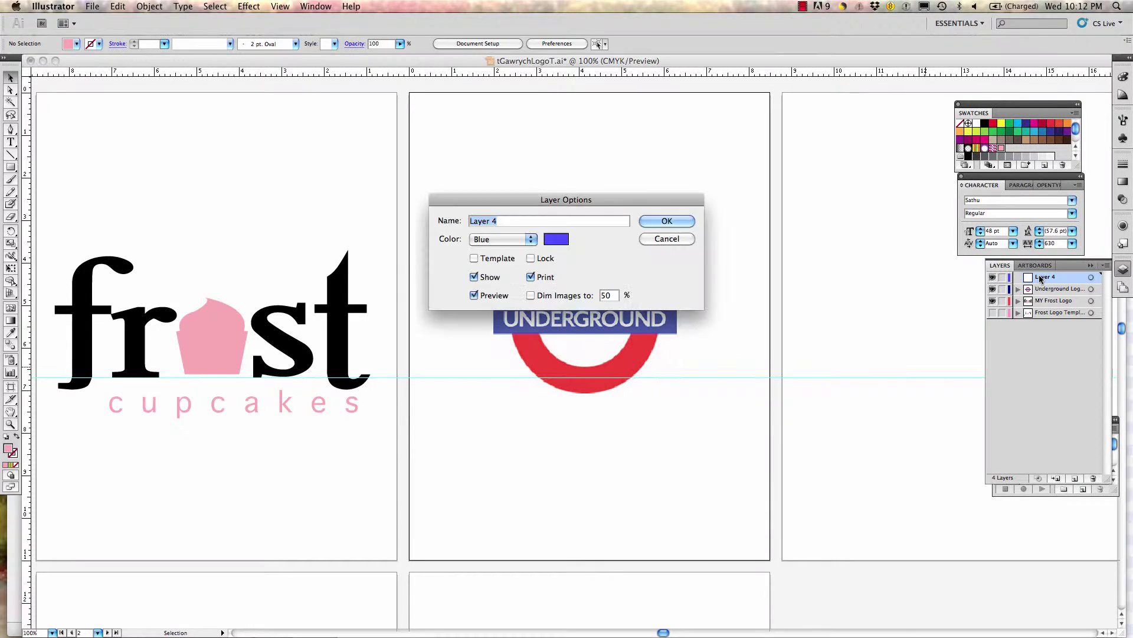
{"action": "type", "text": "MY u"}
{"action": "key", "text": "BackSpace"}
{"action": "type", "text": "Underground Logo"}
{"action": "left_click", "coordinate": [534, 242]}
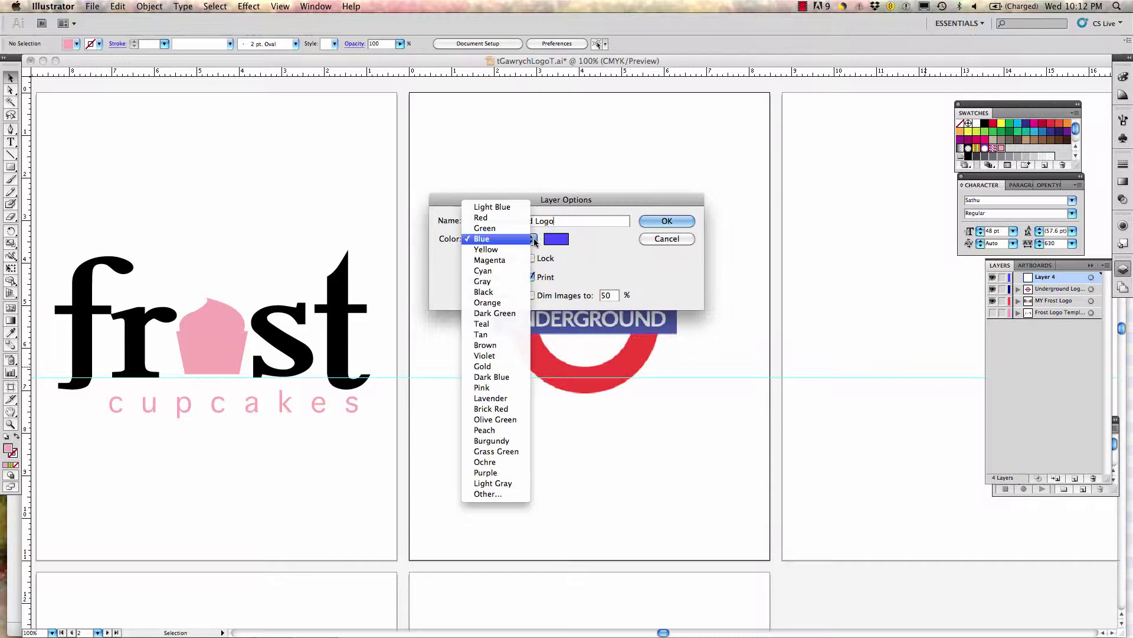
{"action": "left_click", "coordinate": [510, 275]}
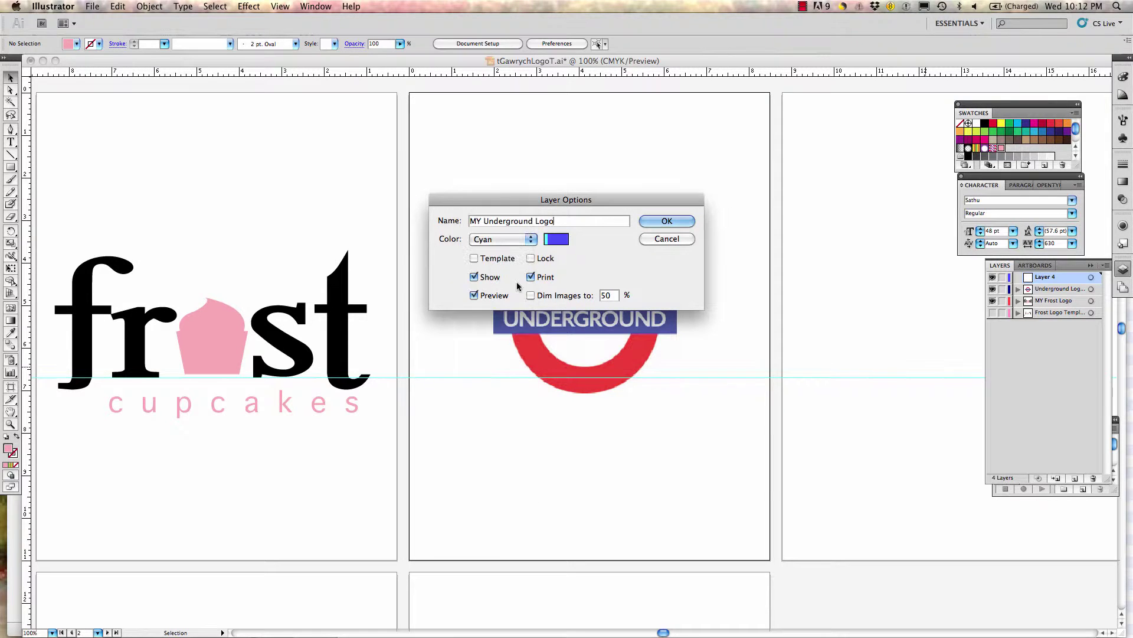
{"action": "left_click", "coordinate": [683, 222]}
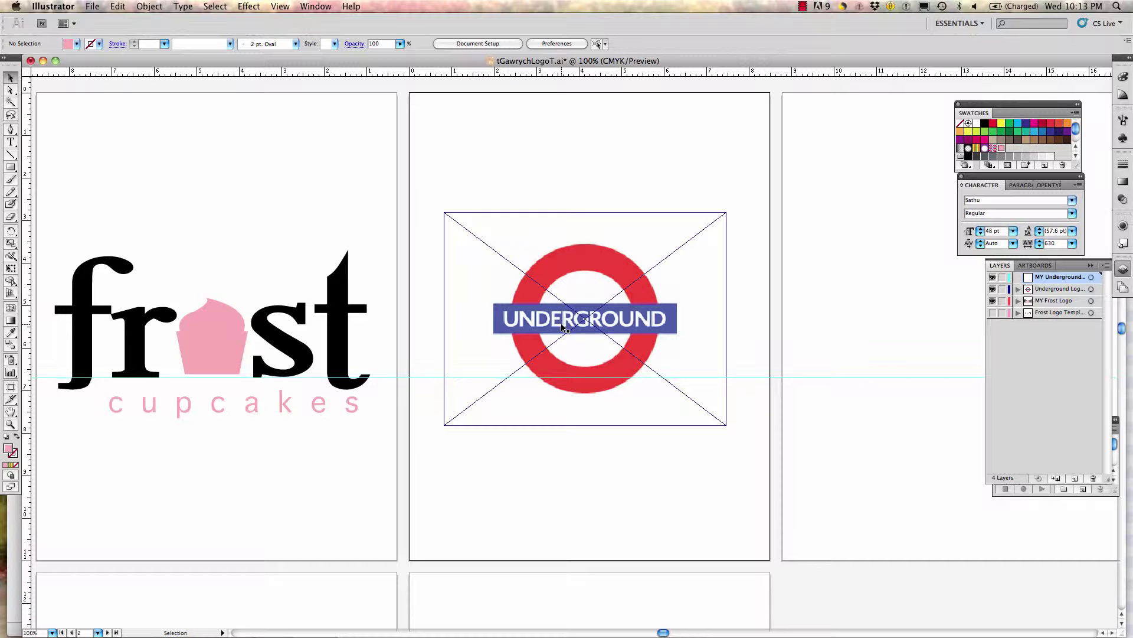
{"action": "left_click", "coordinate": [707, 499]}
{"action": "left_click", "coordinate": [552, 395]}
{"action": "left_click", "coordinate": [268, 269]}
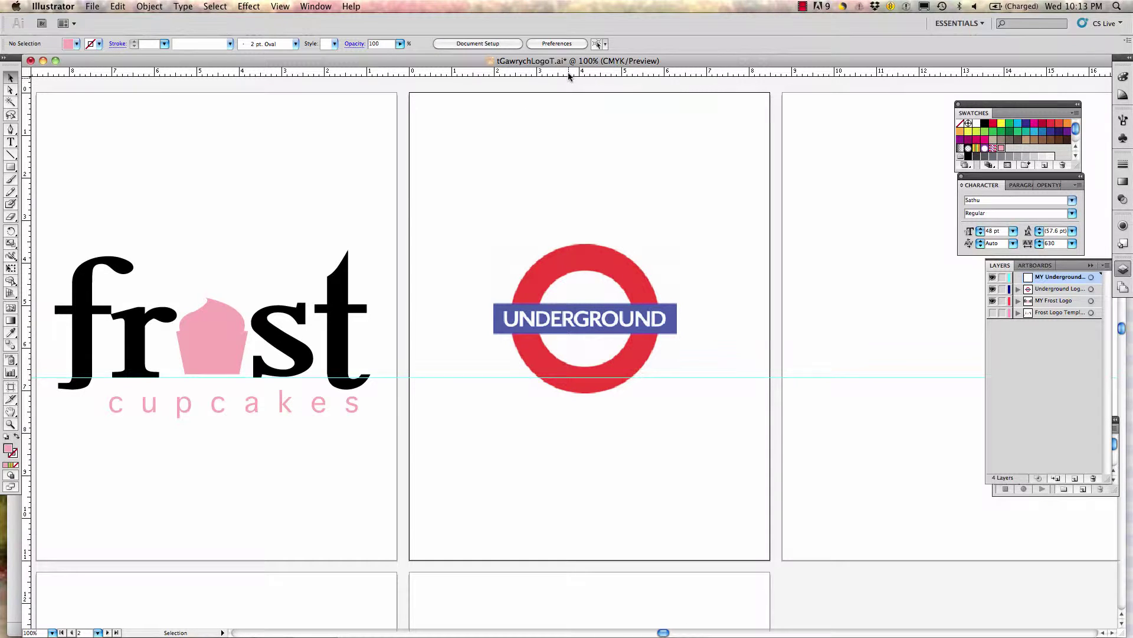
{"action": "left_click", "coordinate": [280, 6]}
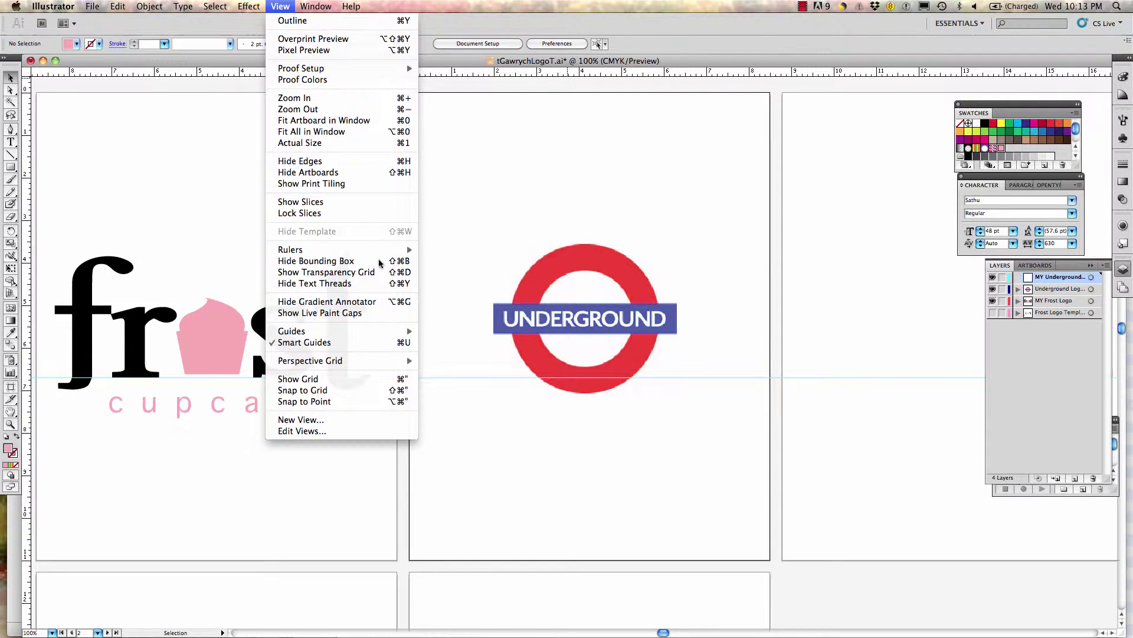
{"action": "mouse_move", "coordinate": [407, 251]}
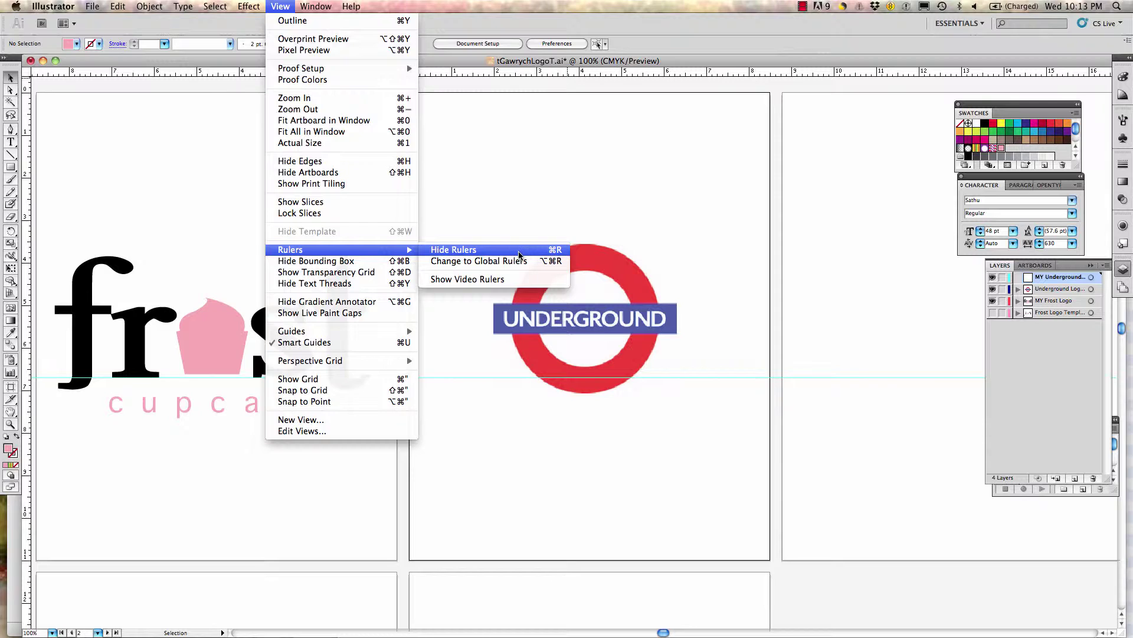
{"action": "key", "text": "Escape"}
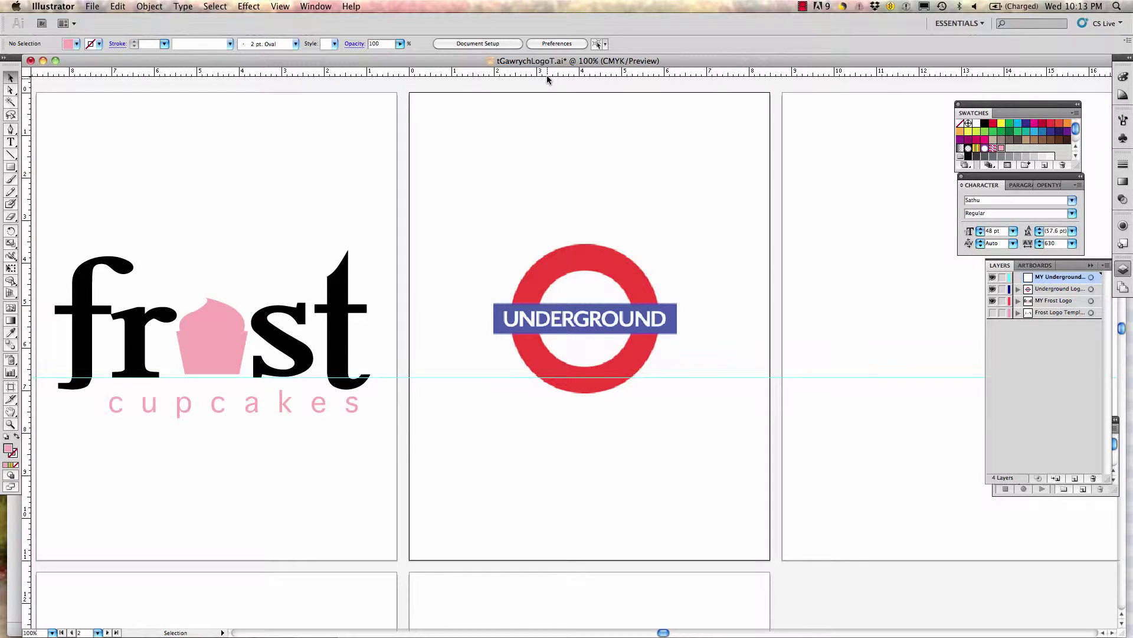
- Add a horizontal guide at the top edge and a vertical guide at the left edge of the red ring
{"action": "left_click_drag", "start_coordinate": [551, 76], "coordinate": [573, 243]}
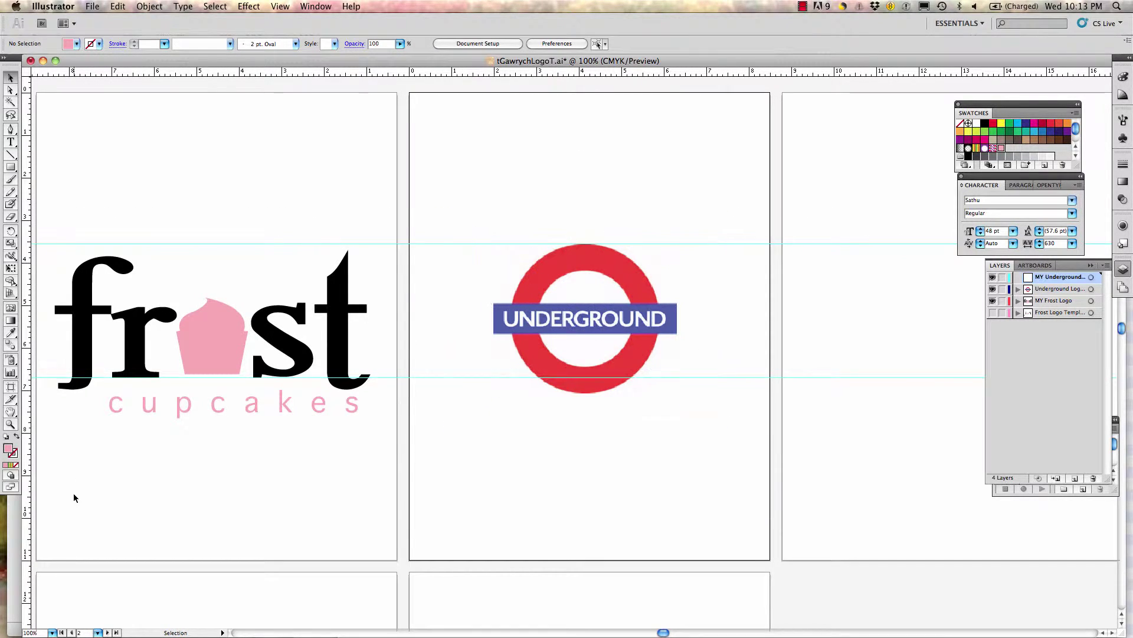
{"action": "left_click_drag", "start_coordinate": [22, 501], "coordinate": [517, 524]}
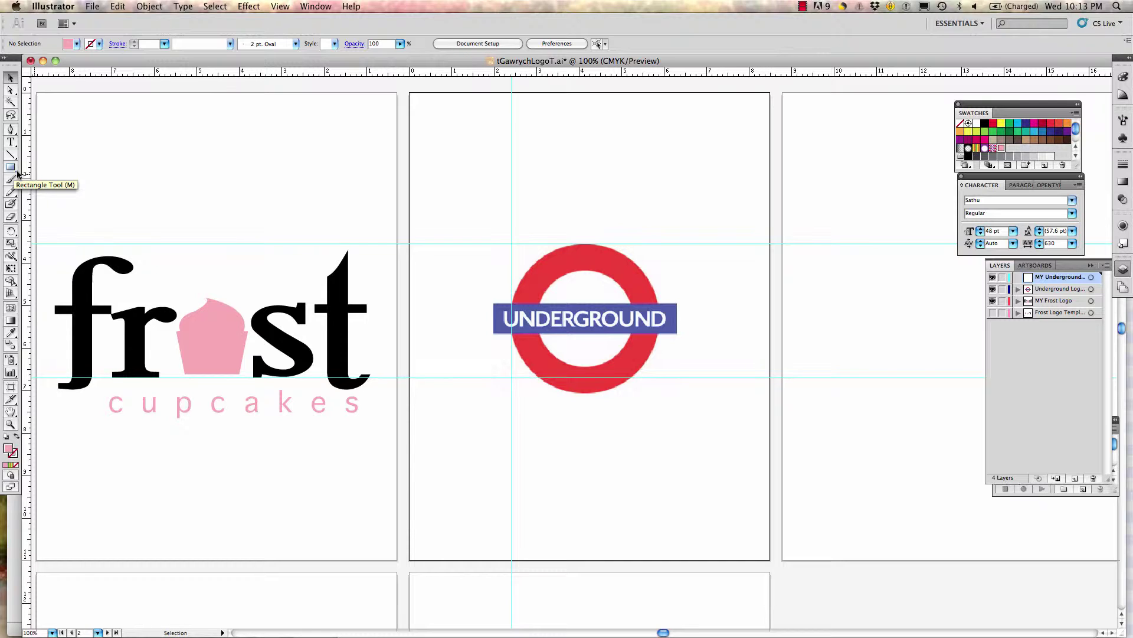
- Sample the red of the ring and the blue of the bar with the Eyedropper and save both as swatches
{"action": "left_click_drag", "start_coordinate": [13, 171], "coordinate": [59, 196]}
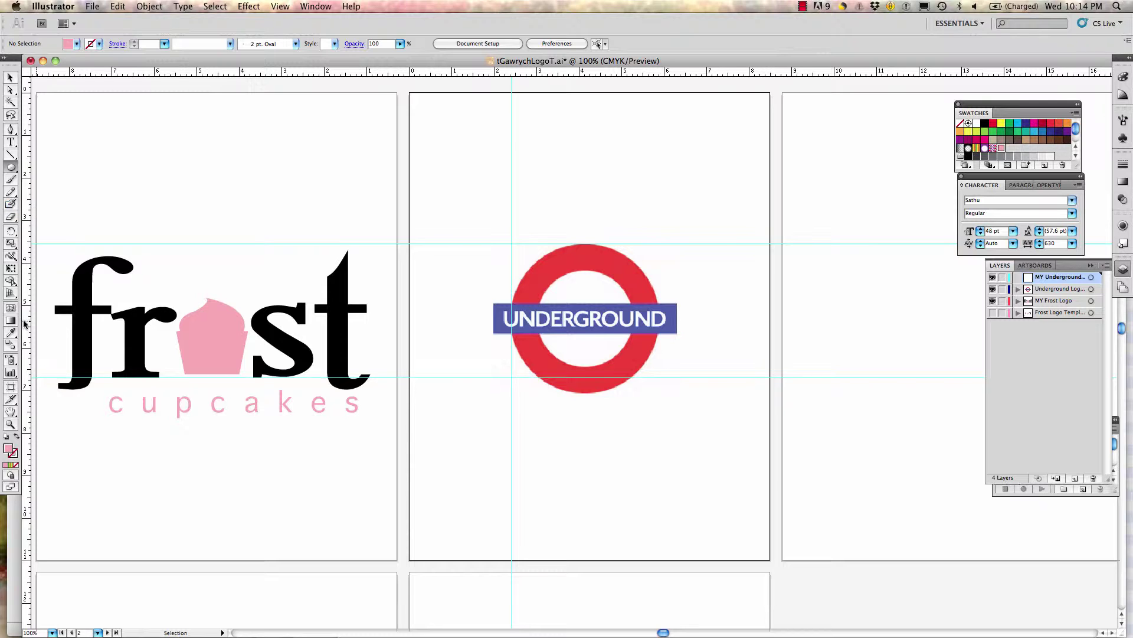
{"action": "key", "text": "i"}
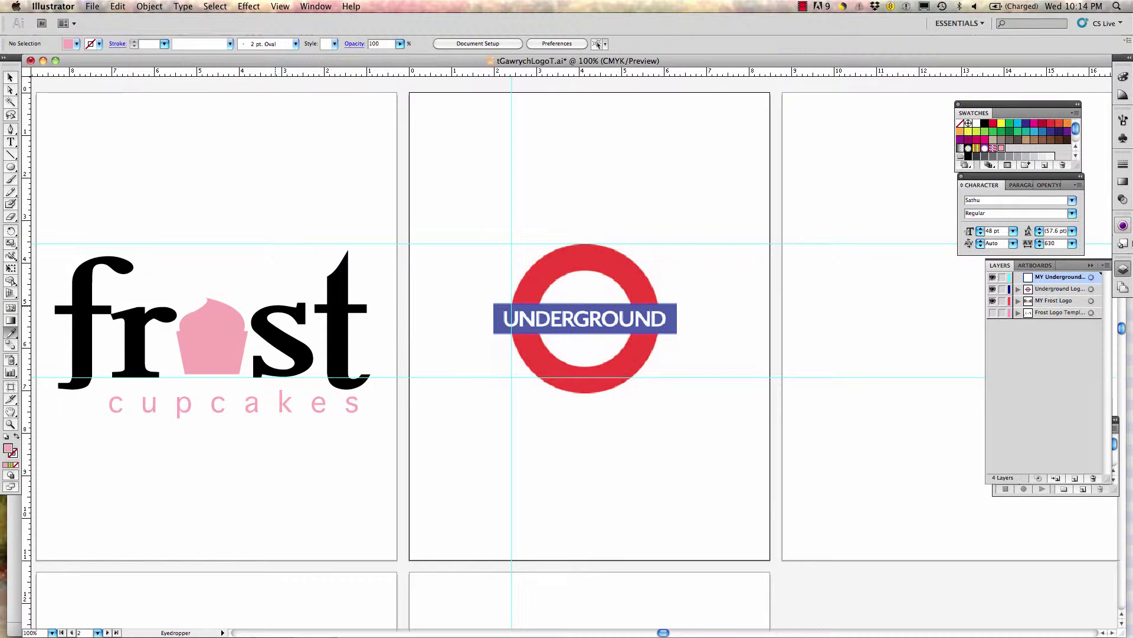
{"action": "left_click", "coordinate": [612, 262]}
{"action": "key", "text": "v"}
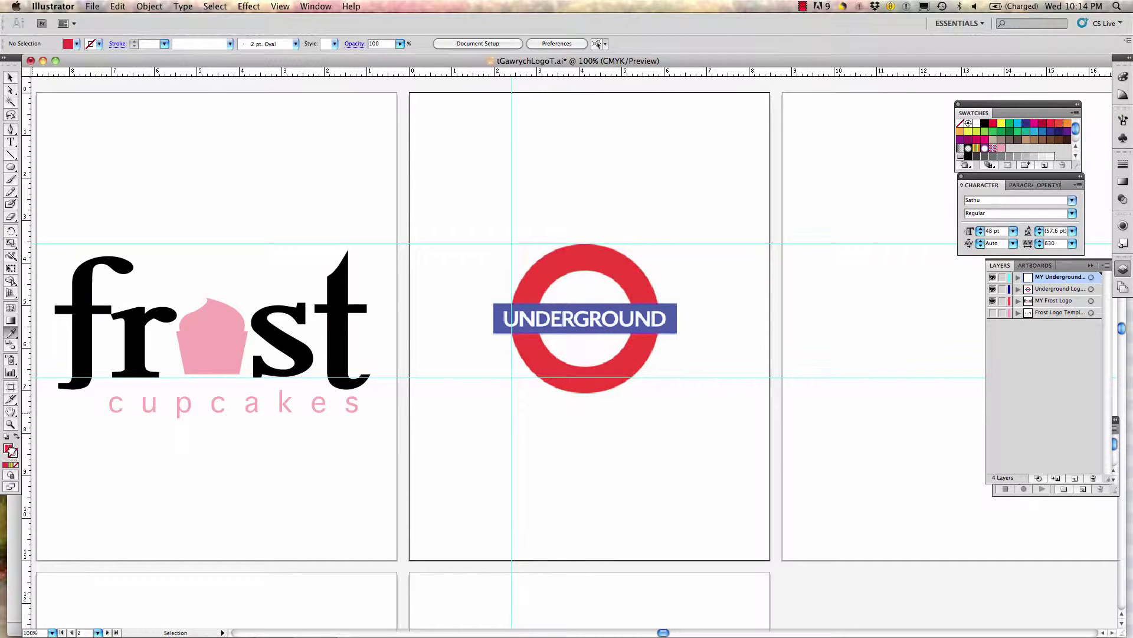
{"action": "left_click_drag", "start_coordinate": [1005, 138], "coordinate": [1007, 143]}
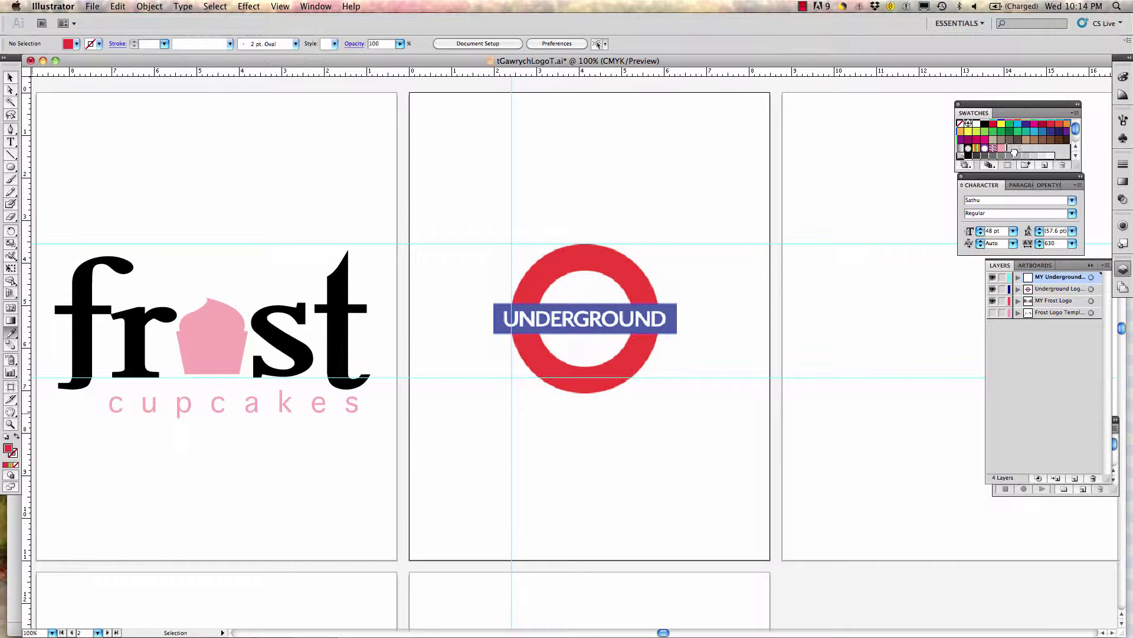
{"action": "key", "text": "i"}
{"action": "left_click", "coordinate": [679, 313]}
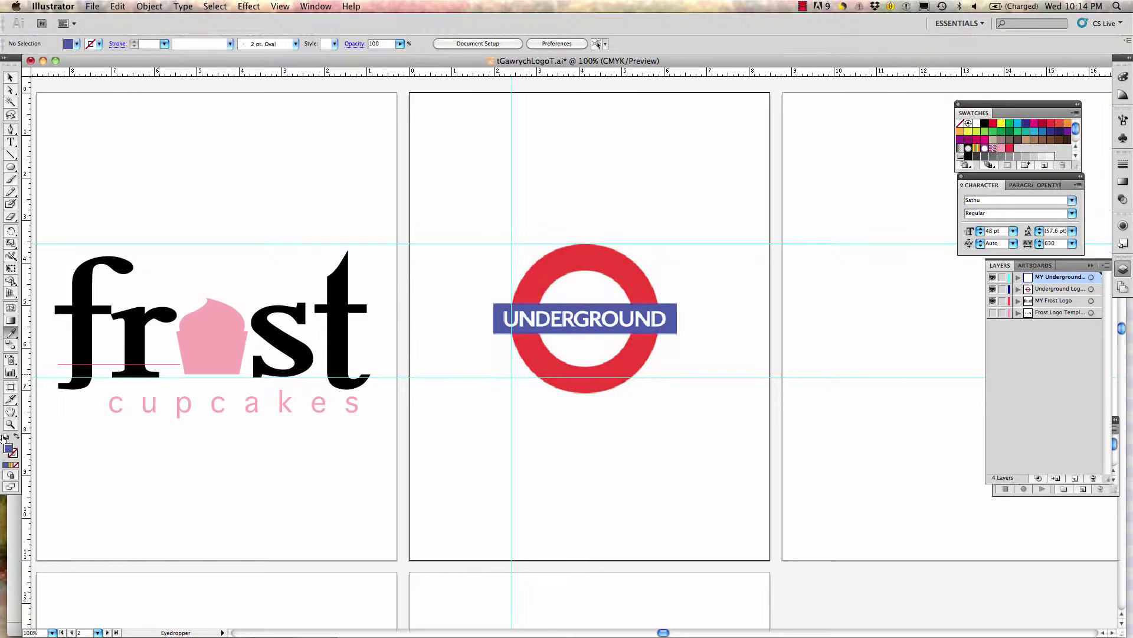
{"action": "left_click_drag", "start_coordinate": [9, 450], "coordinate": [1022, 152]}
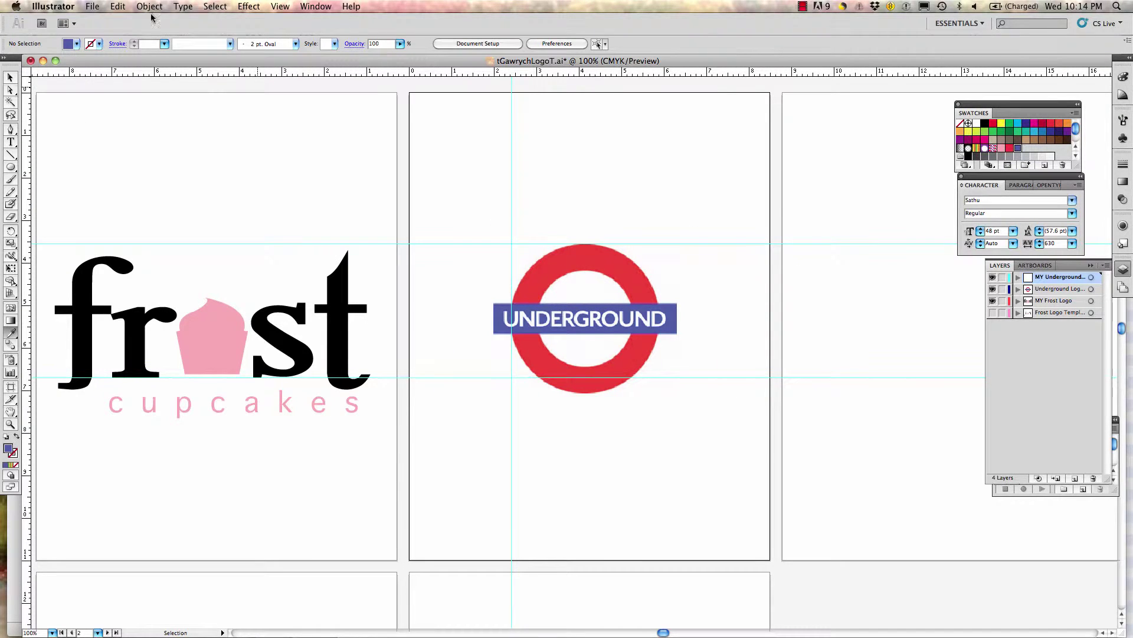
- Set the fill to the sampled red and draw a circle about 3.5 in wide over the ring's outer edge with the Ellipse tool
{"action": "left_click", "coordinate": [77, 45]}
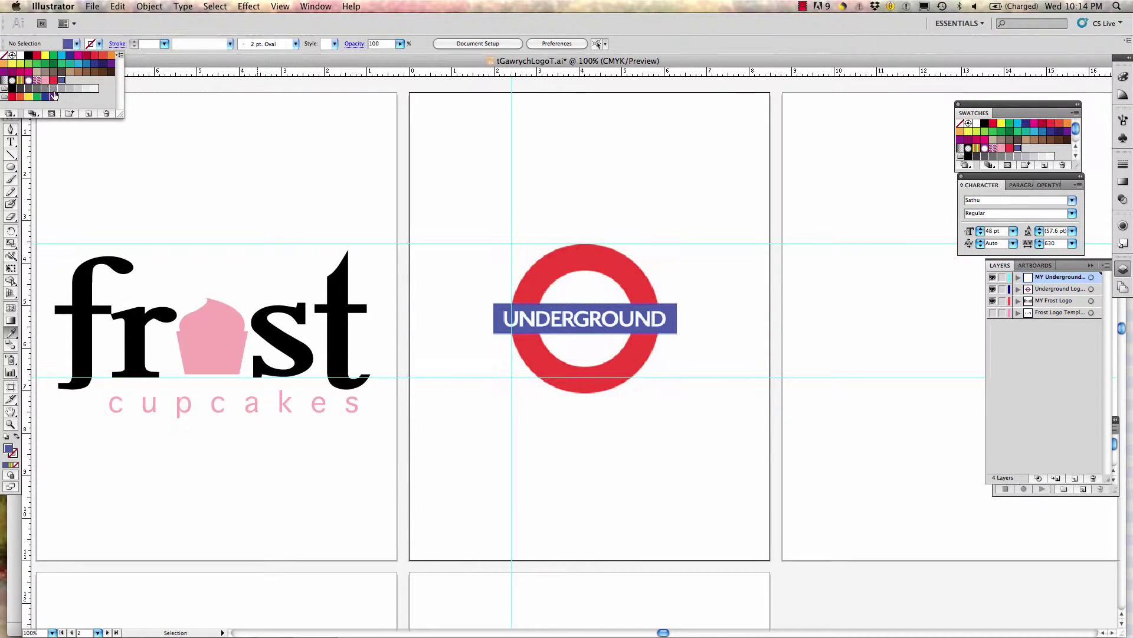
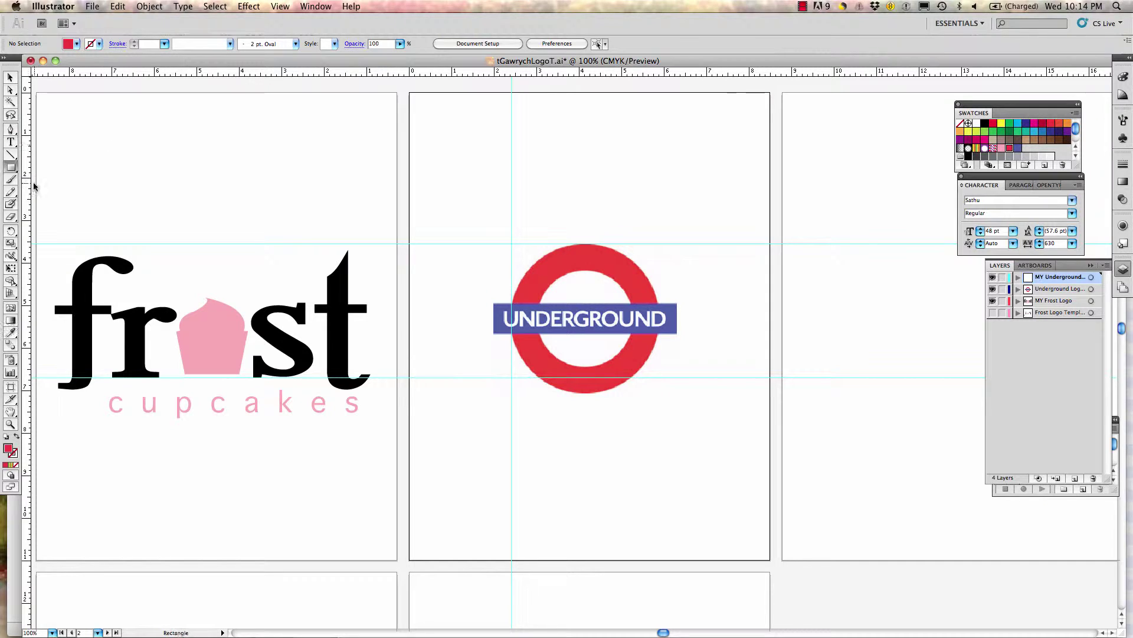
{"action": "left_click_drag", "start_coordinate": [12, 171], "coordinate": [104, 196]}
{"action": "left_click_drag", "start_coordinate": [511, 243], "coordinate": [657, 394]}
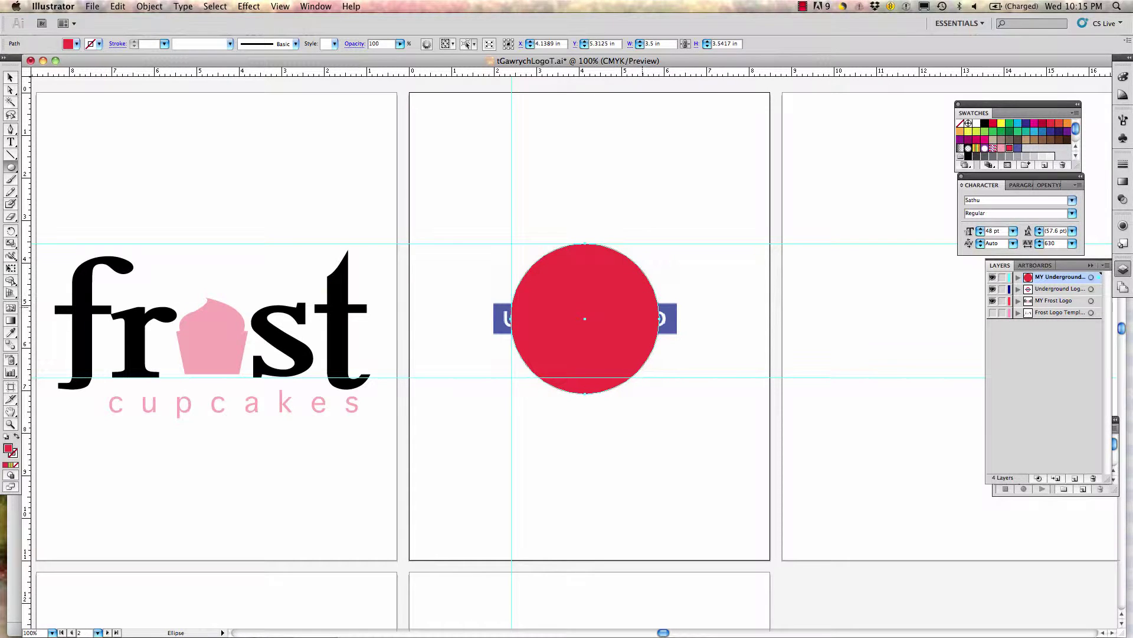
- Move the red circle off the logo to its lower right and add guides at the inner white circle's top and left edges
{"action": "key", "text": "v"}
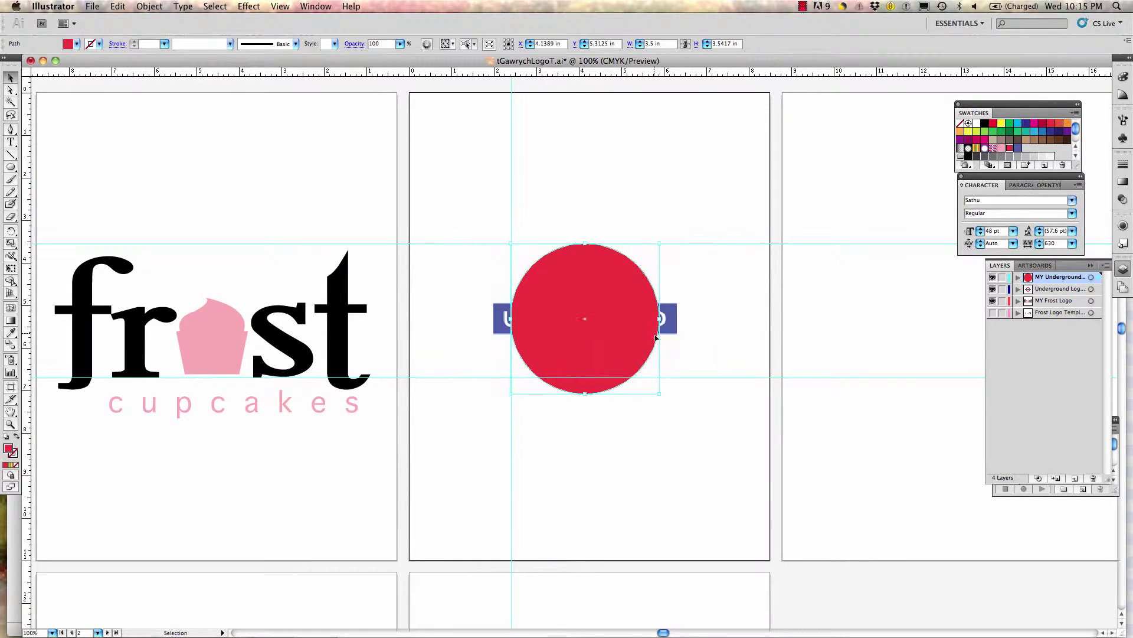
{"action": "left_click_drag", "start_coordinate": [646, 327], "coordinate": [860, 449]}
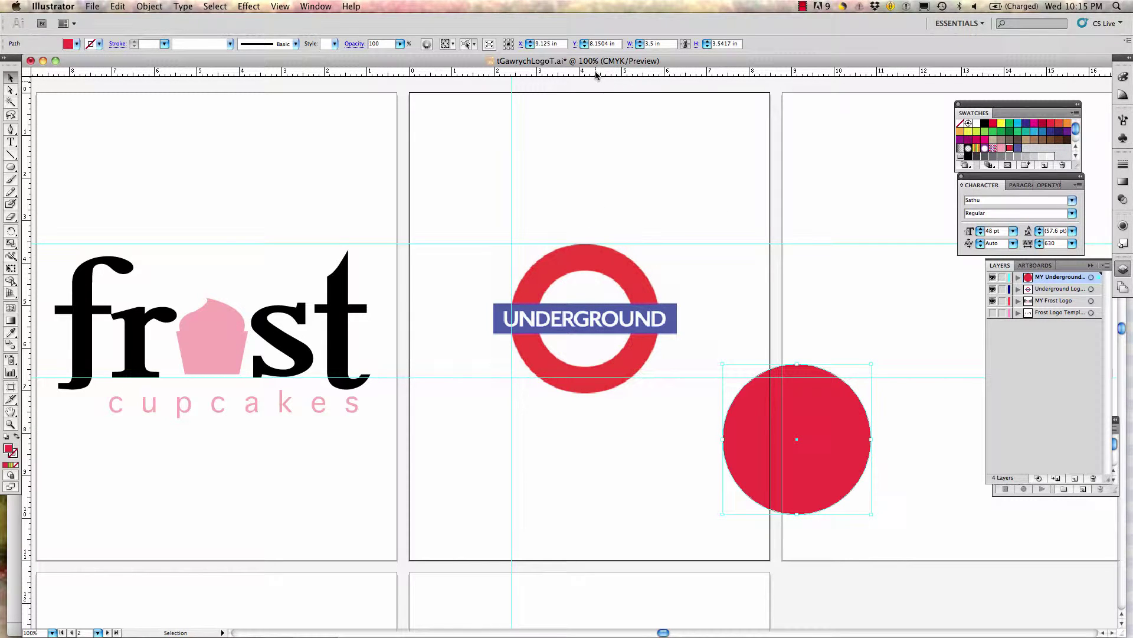
{"action": "left_click_drag", "start_coordinate": [596, 74], "coordinate": [590, 271]}
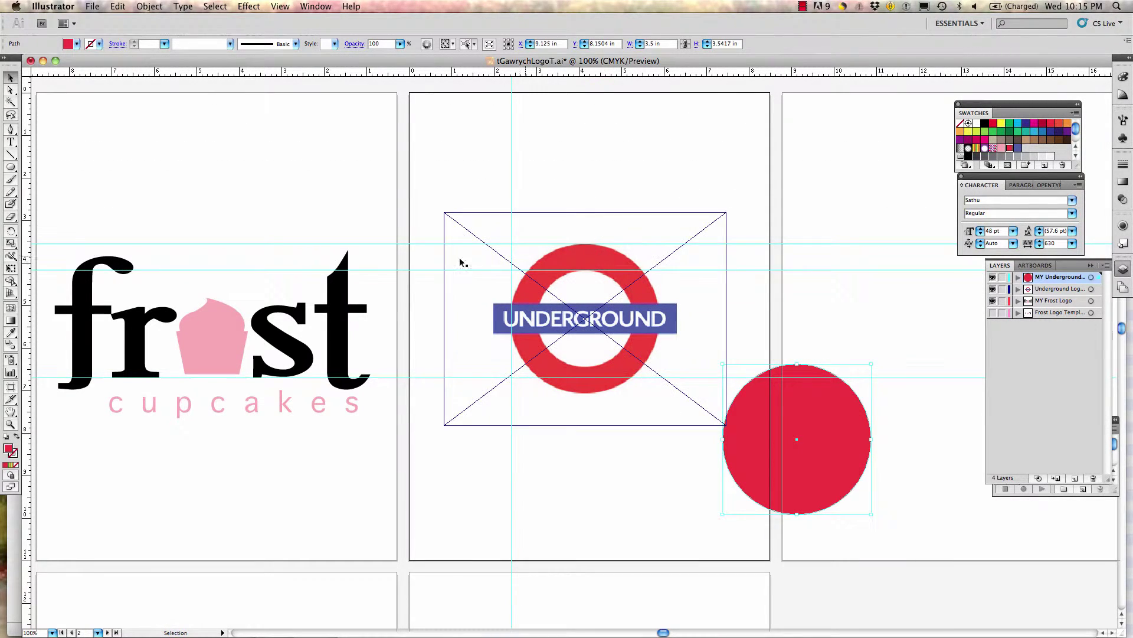
{"action": "left_click_drag", "start_coordinate": [26, 420], "coordinate": [538, 390]}
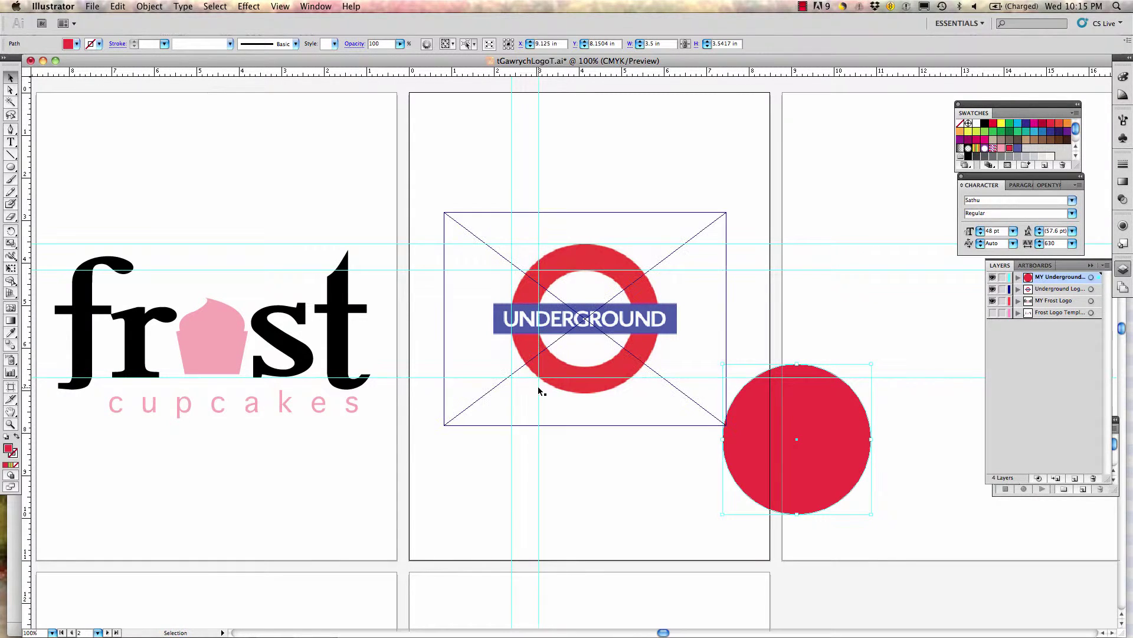
{"action": "left_click", "coordinate": [76, 45]}
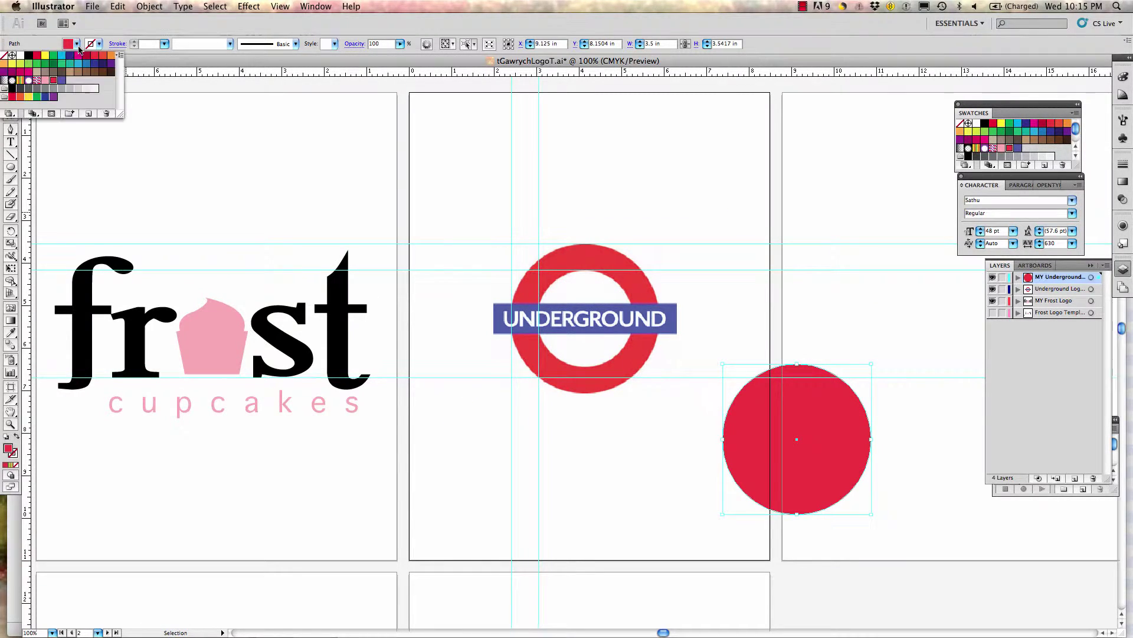
{"action": "left_click", "coordinate": [4, 56]}
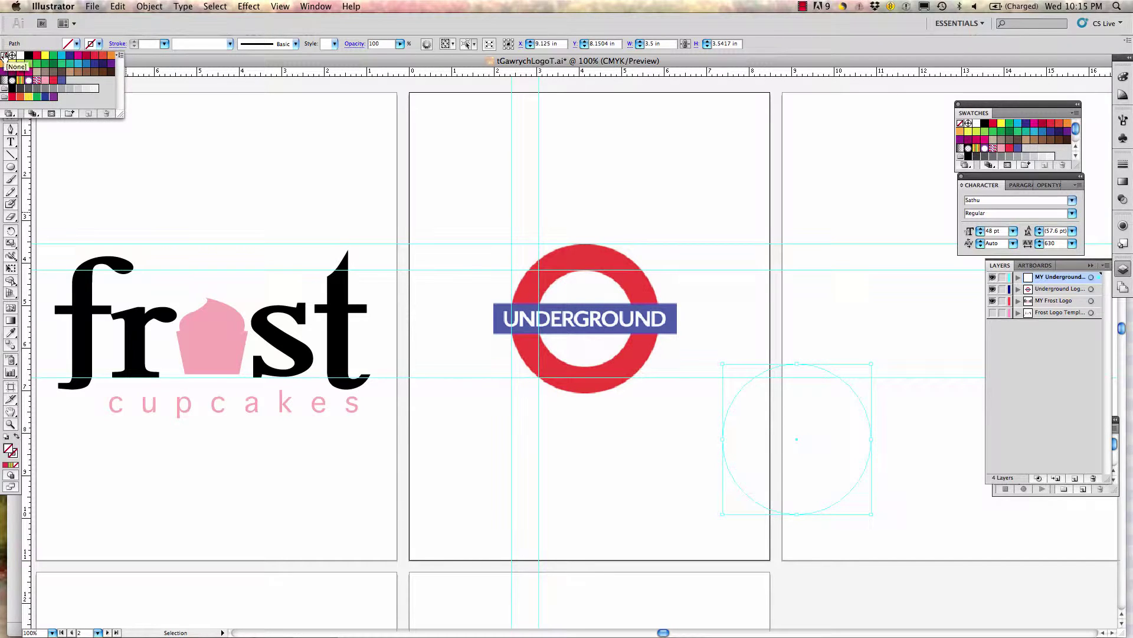
{"action": "key", "text": "Escape"}
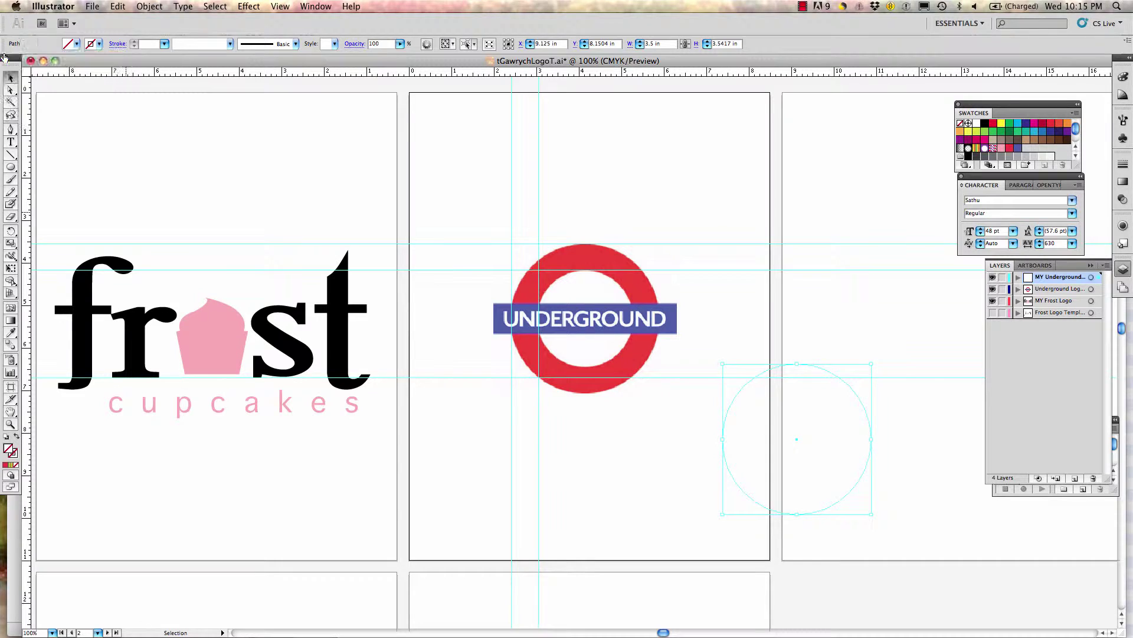
{"action": "key", "text": "super+z"}
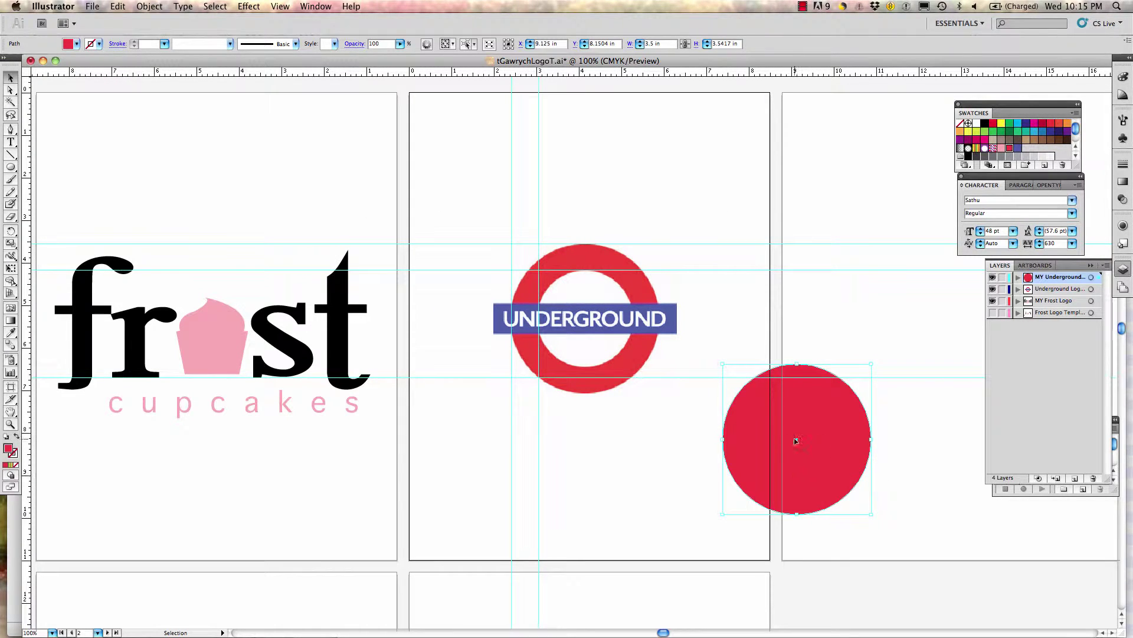
- With nothing selected, set the fill to white and draw an ellipse about 2.22 by 2.31 in over the ring's white center
{"action": "left_click", "coordinate": [583, 178]}
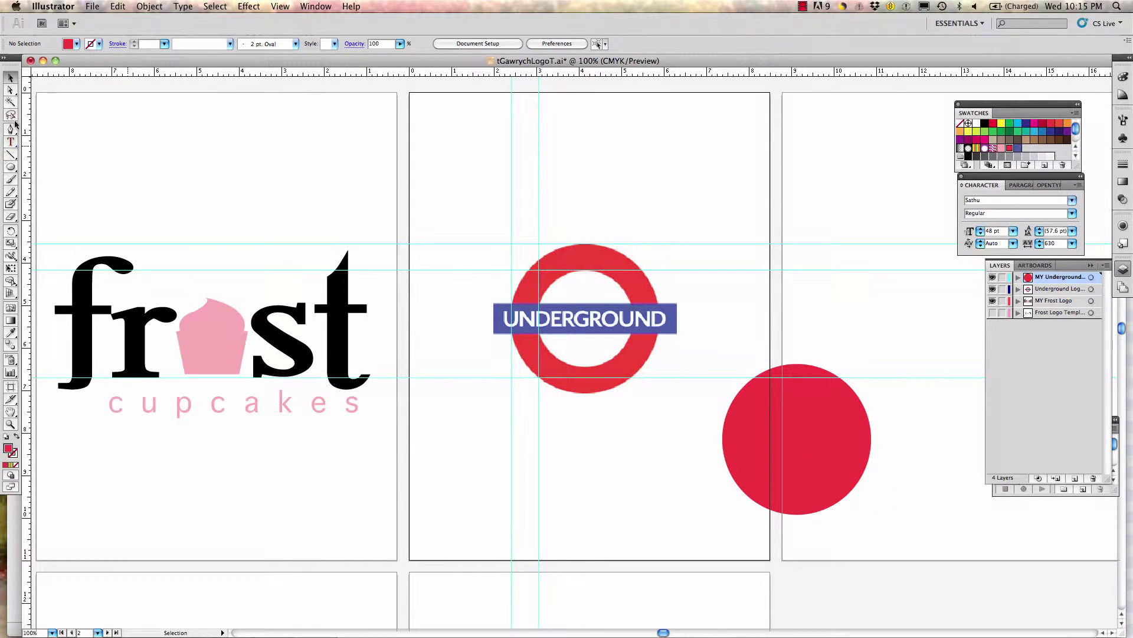
{"action": "left_click", "coordinate": [76, 44]}
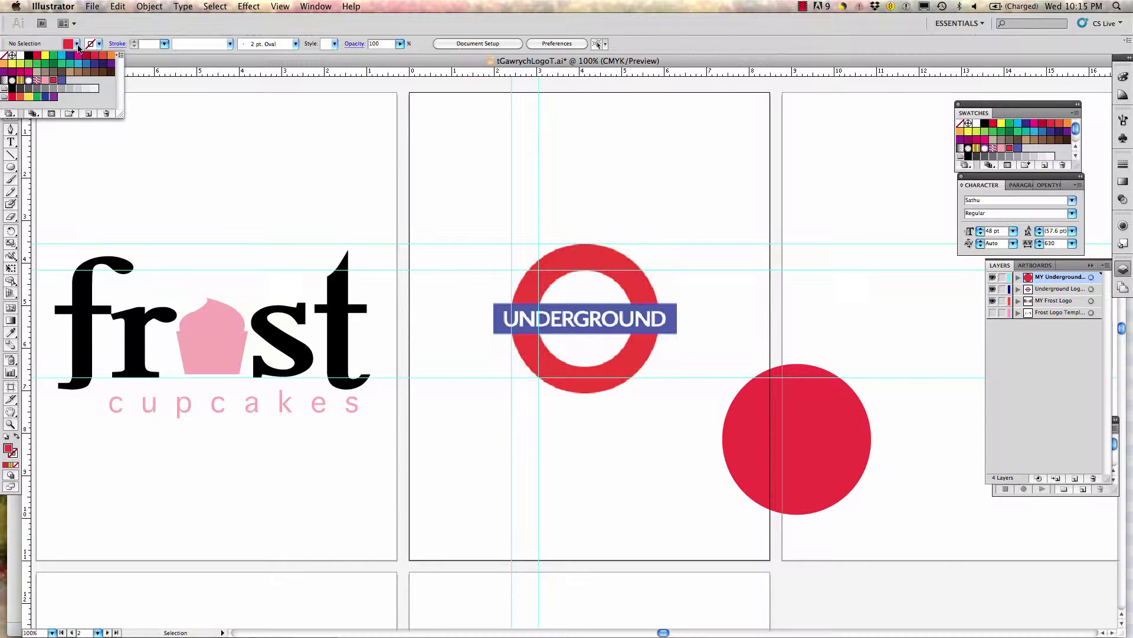
{"action": "left_click", "coordinate": [20, 55]}
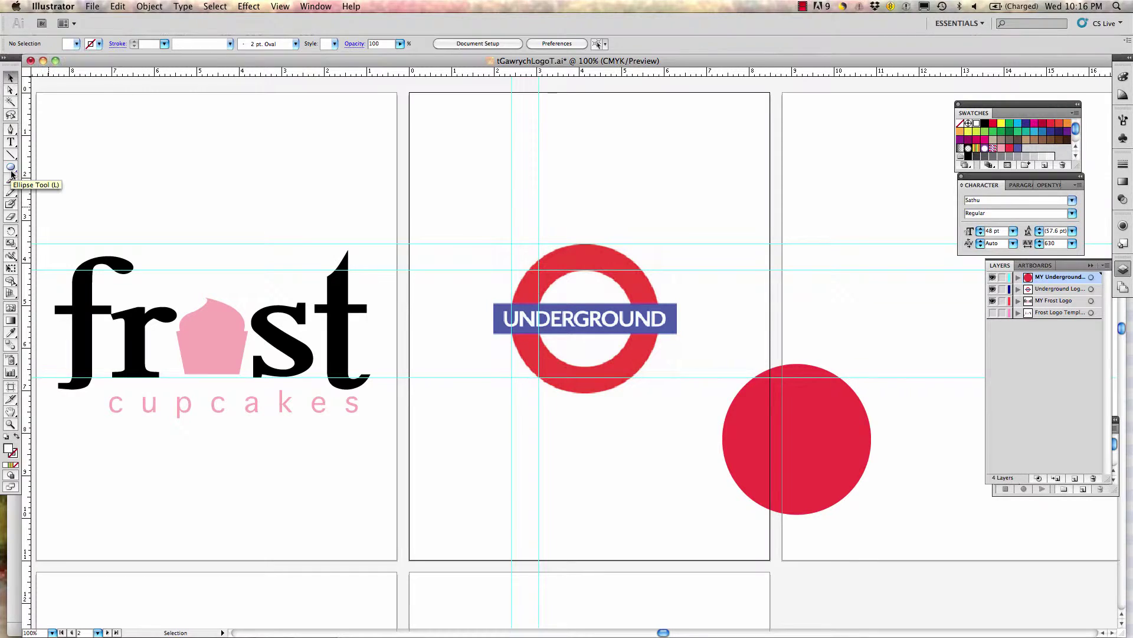
{"action": "left_click", "coordinate": [11, 172]}
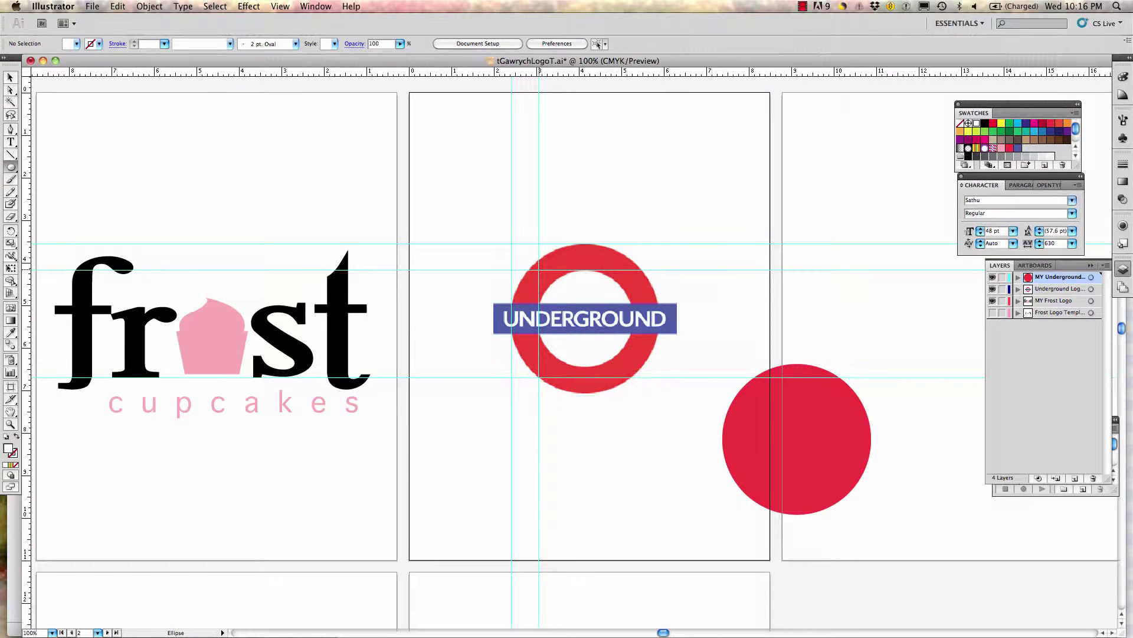
{"action": "left_click_drag", "start_coordinate": [539, 270], "coordinate": [635, 369]}
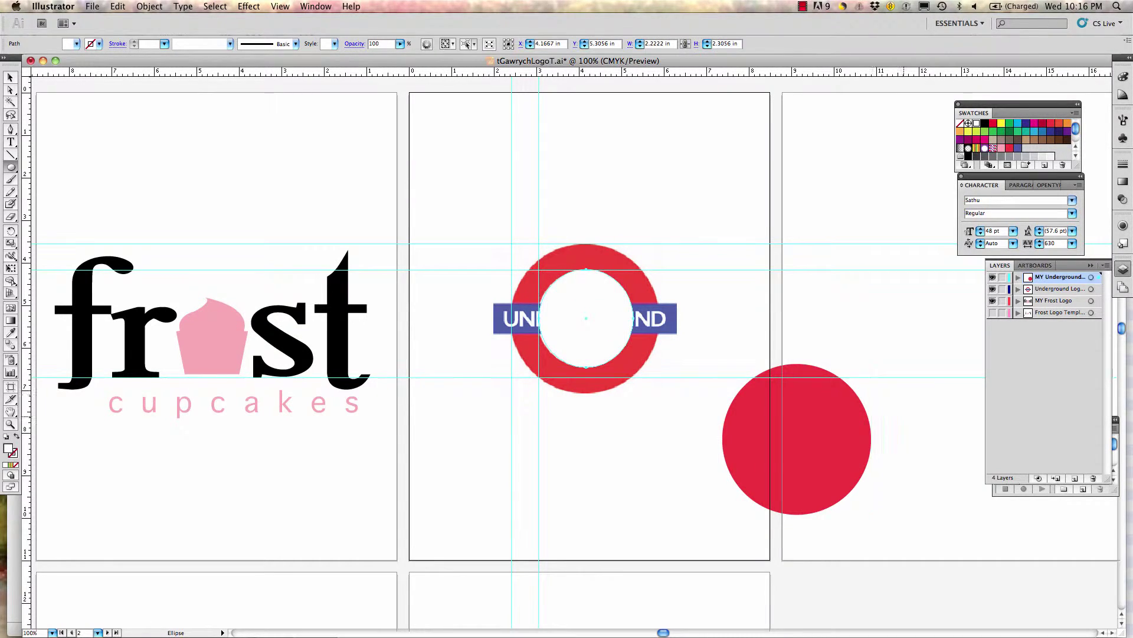
- Move the red circle back over the ring behind the white circle, and check the match by toggling the Underground template layer's visibility
{"action": "left_click", "coordinate": [8, 78]}
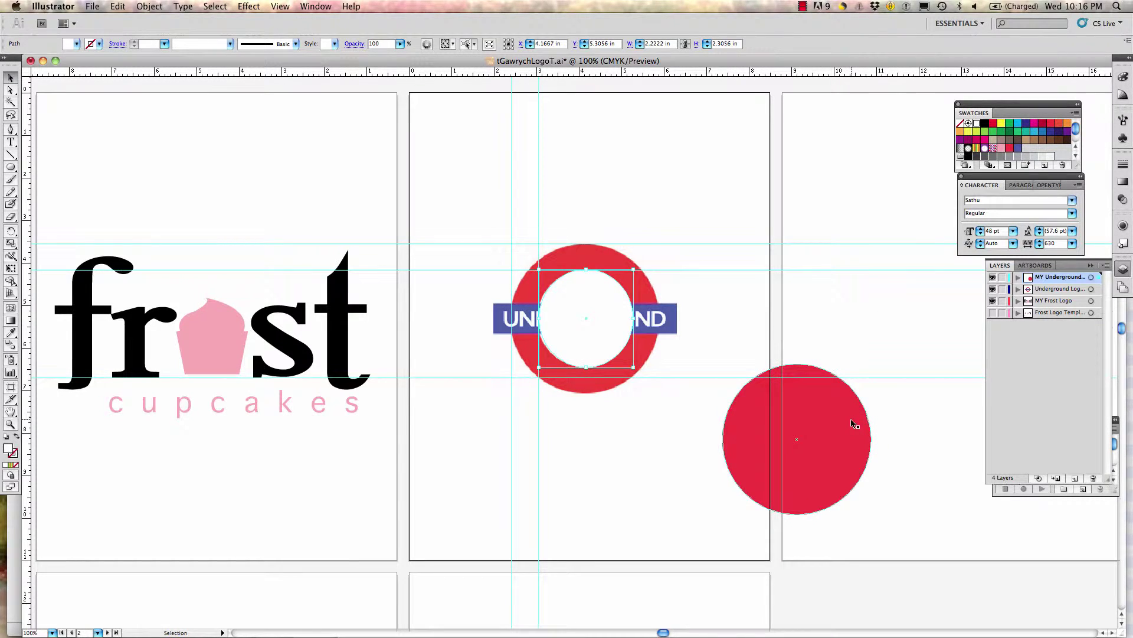
{"action": "left_click_drag", "start_coordinate": [833, 453], "coordinate": [620, 333]}
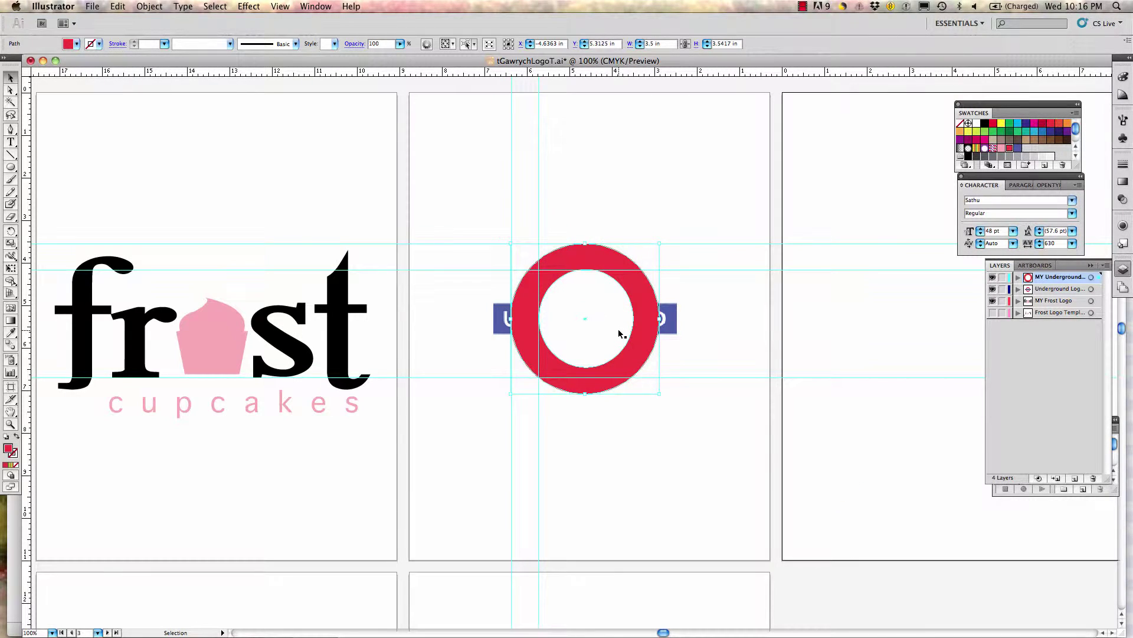
{"action": "left_click", "coordinate": [993, 289]}
{"action": "left_click", "coordinate": [992, 288]}
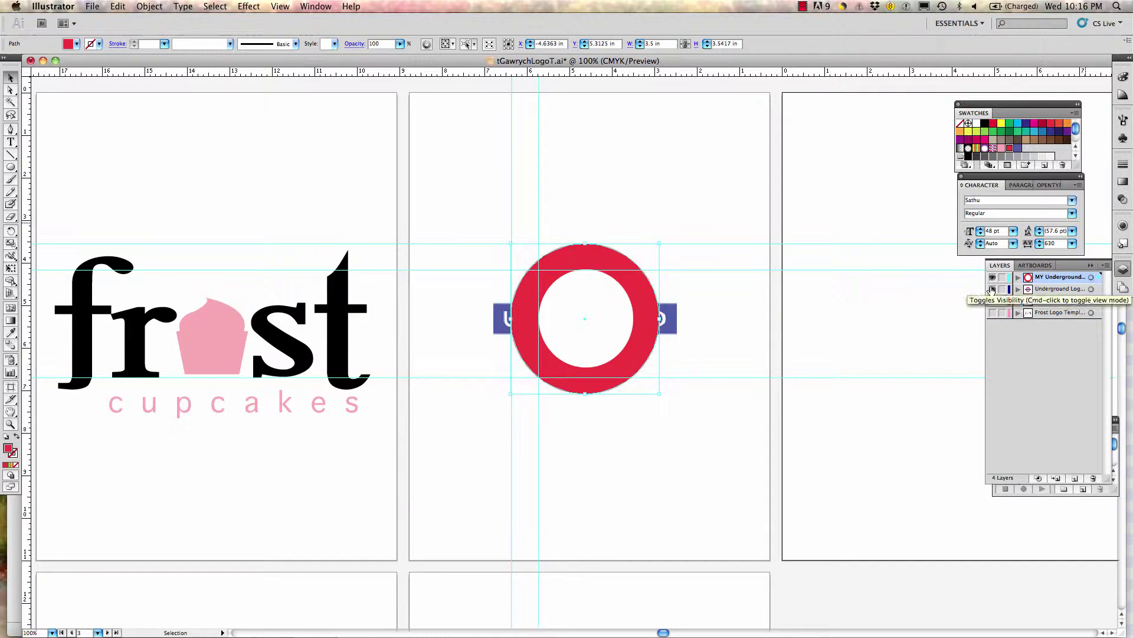
{"action": "left_click", "coordinate": [992, 289]}
{"action": "left_click", "coordinate": [992, 288]}
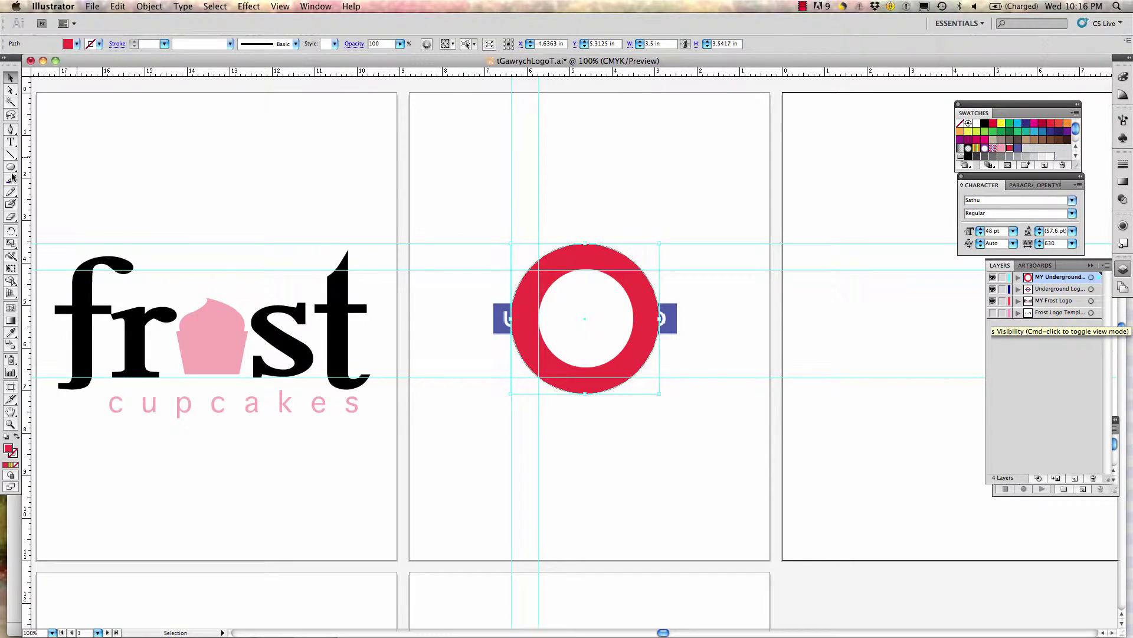
- Set the fill to the sampled blue and draw a rectangle about 4.29 by 0.69 in over the logo's bar with the Rectangle tool
{"action": "left_click_drag", "start_coordinate": [11, 167], "coordinate": [47, 168]}
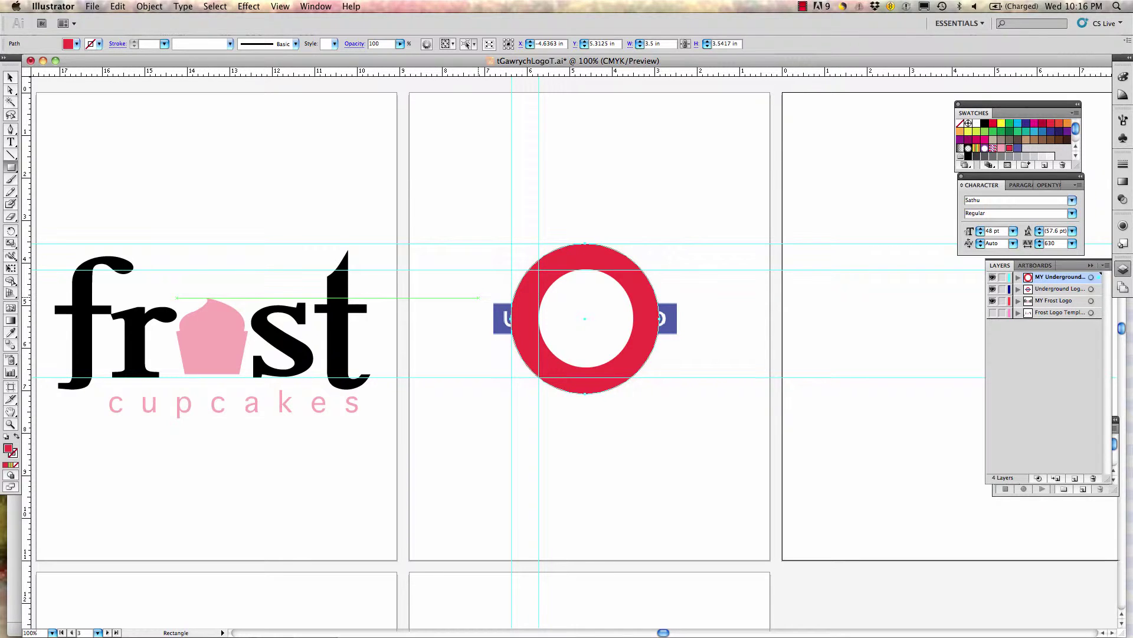
{"action": "left_click", "coordinate": [77, 43]}
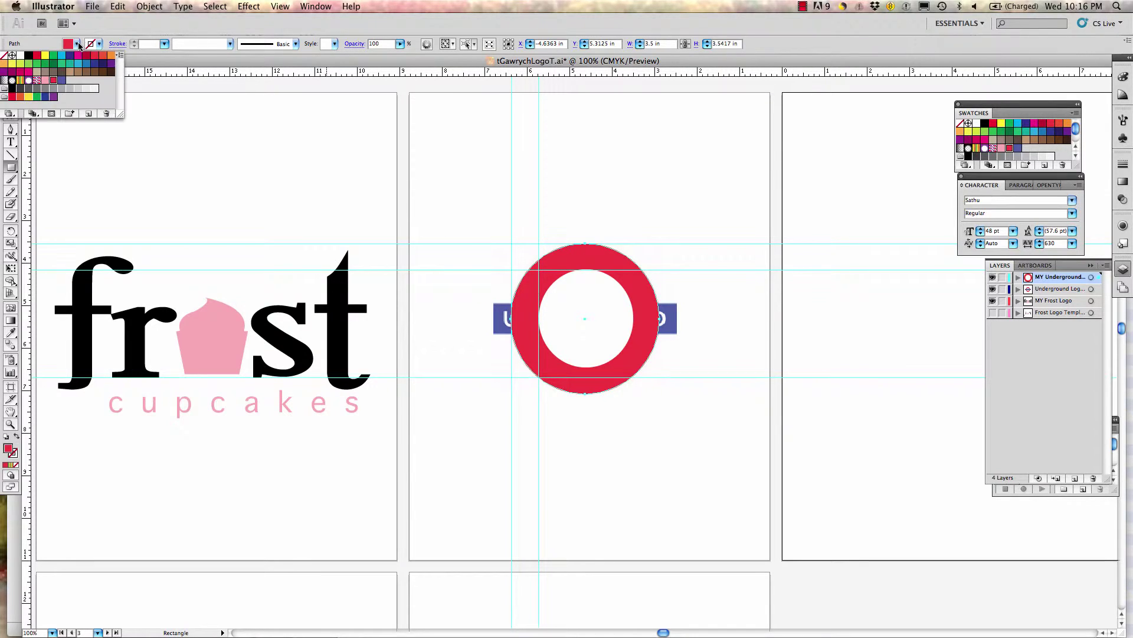
{"action": "left_click", "coordinate": [62, 81]}
{"action": "key", "text": "Escape"}
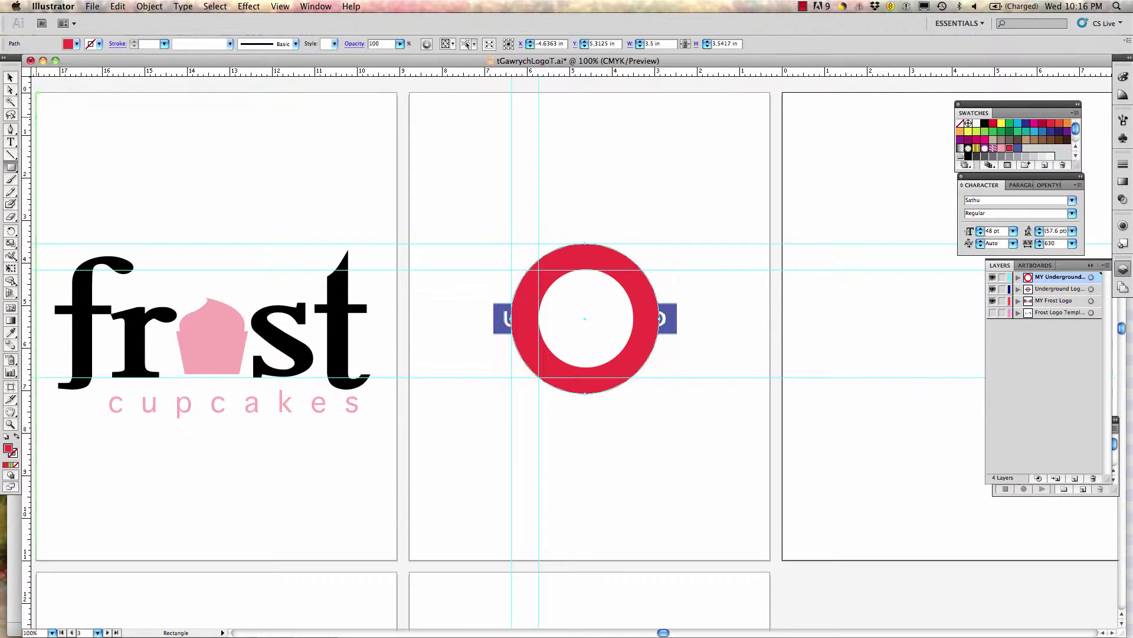
{"action": "left_click", "coordinate": [10, 78]}
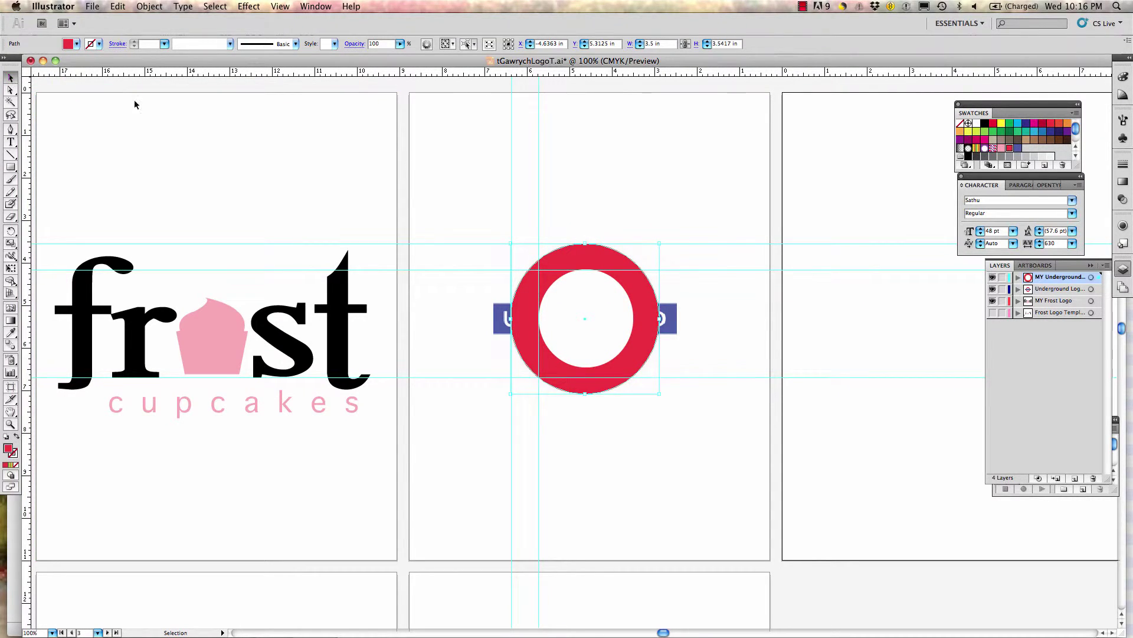
{"action": "left_click", "coordinate": [468, 207]}
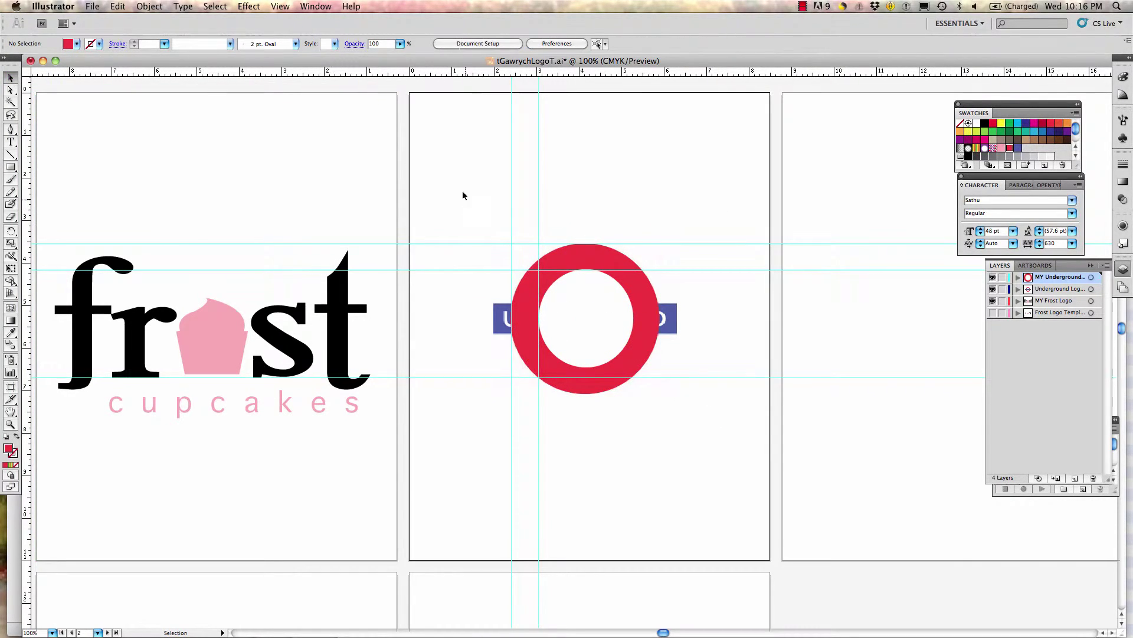
{"action": "left_click", "coordinate": [77, 44]}
{"action": "left_click", "coordinate": [54, 73]}
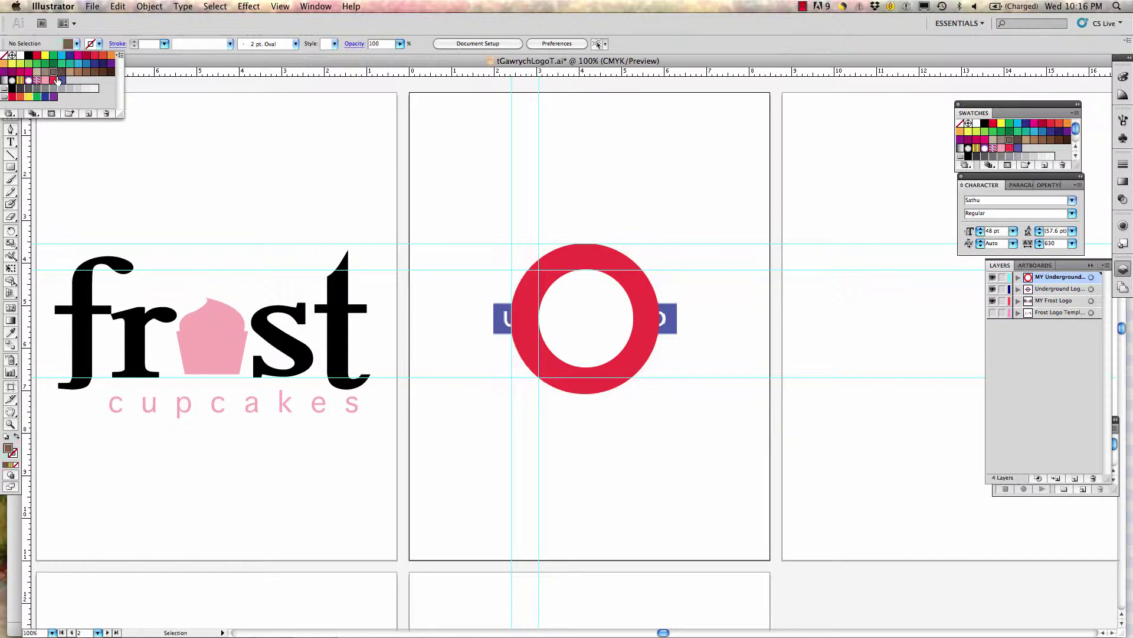
{"action": "left_click", "coordinate": [61, 81]}
{"action": "left_click", "coordinate": [198, 149]}
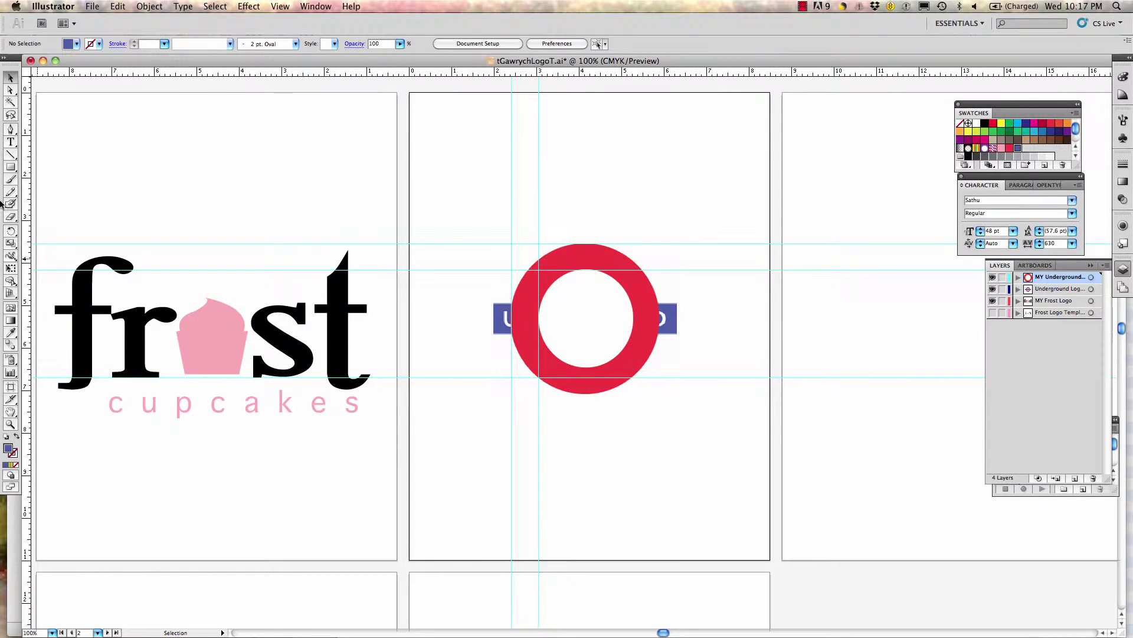
{"action": "left_click", "coordinate": [10, 168]}
{"action": "left_click_drag", "start_coordinate": [494, 303], "coordinate": [677, 333]}
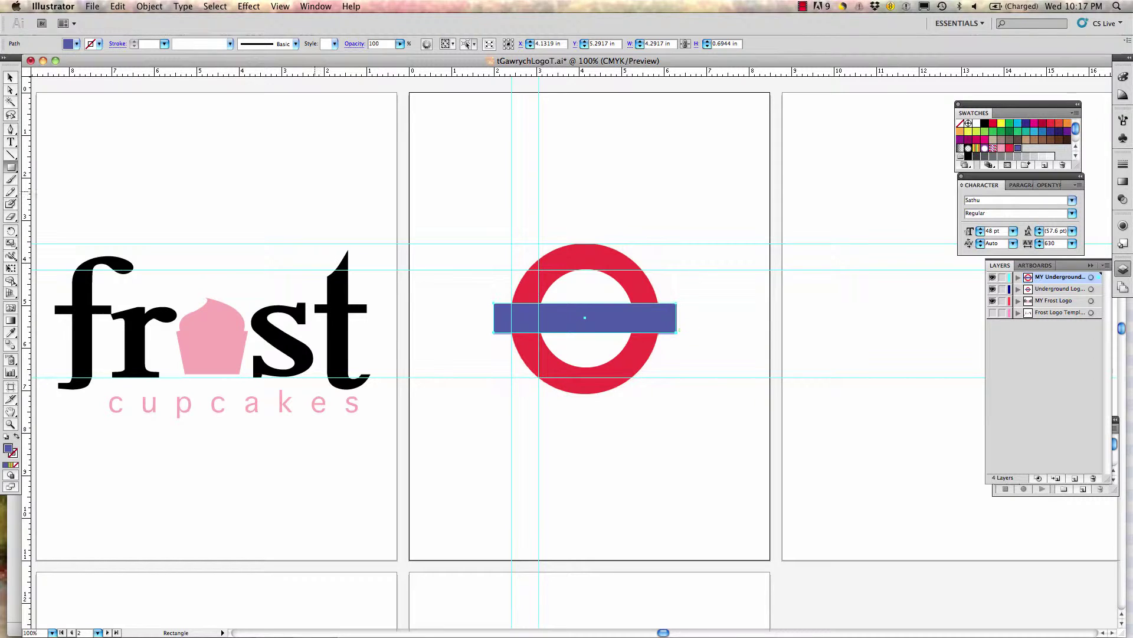
{"action": "left_click", "coordinate": [11, 77]}
{"action": "left_click", "coordinate": [785, 167]}
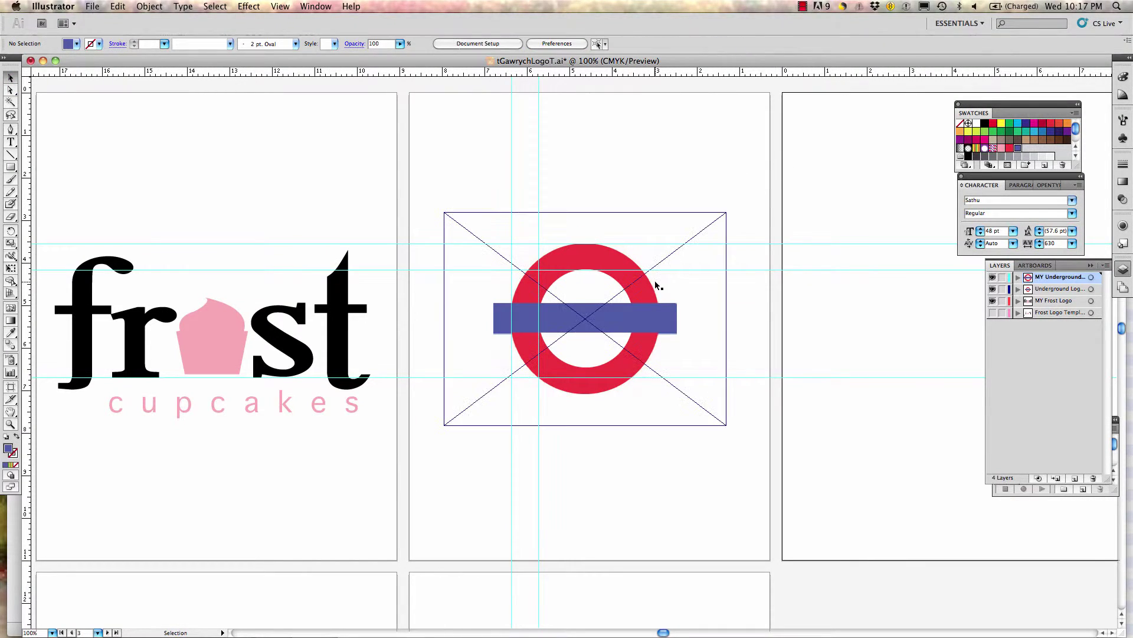
- Send the blue bar one level backward in the stacking order and undo it
{"action": "left_click", "coordinate": [628, 315]}
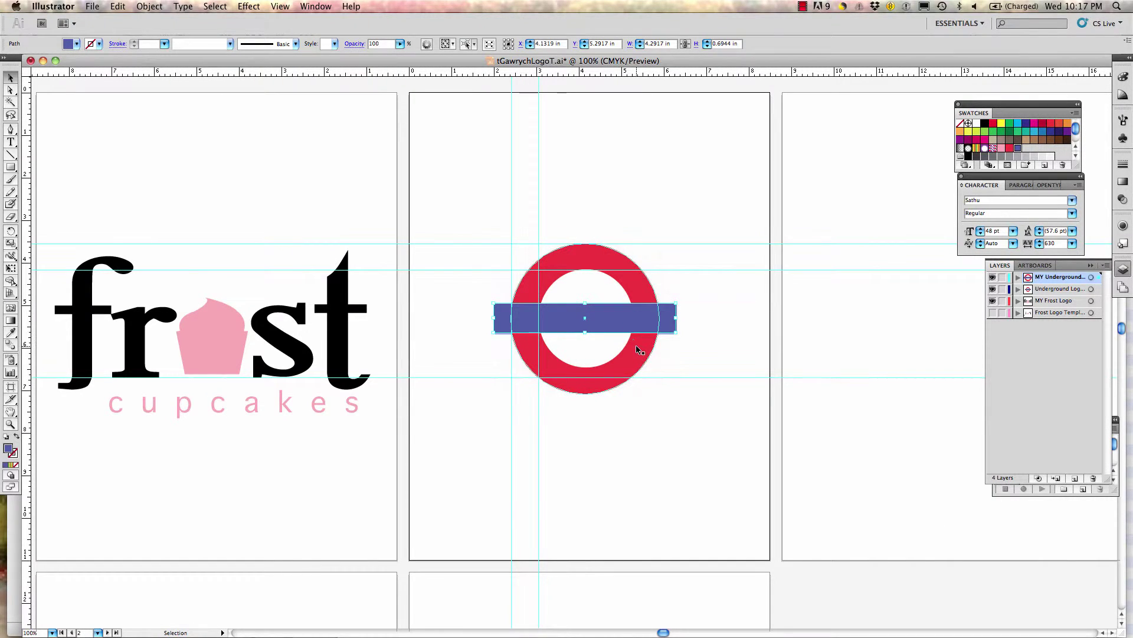
{"action": "left_click", "coordinate": [164, 4]}
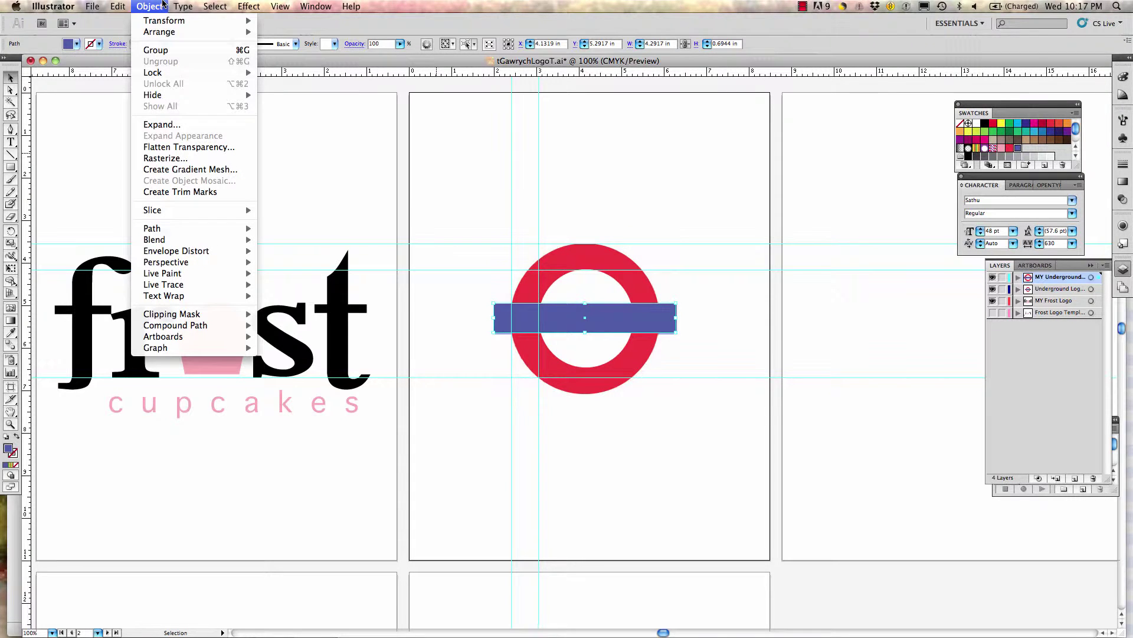
{"action": "mouse_move", "coordinate": [167, 38]}
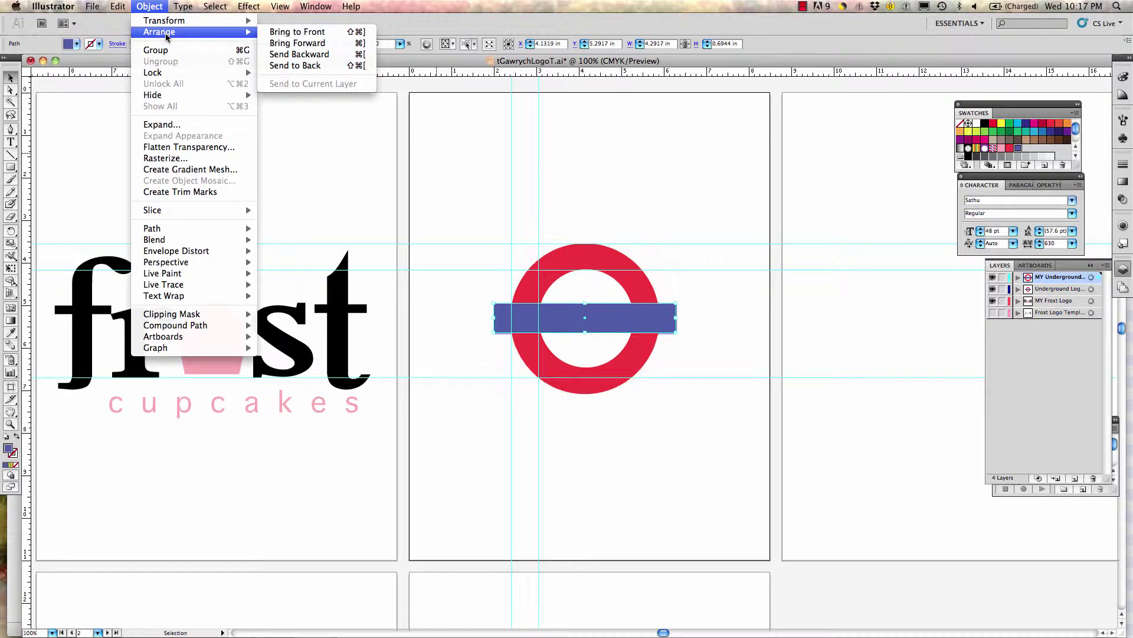
{"action": "left_click", "coordinate": [292, 54]}
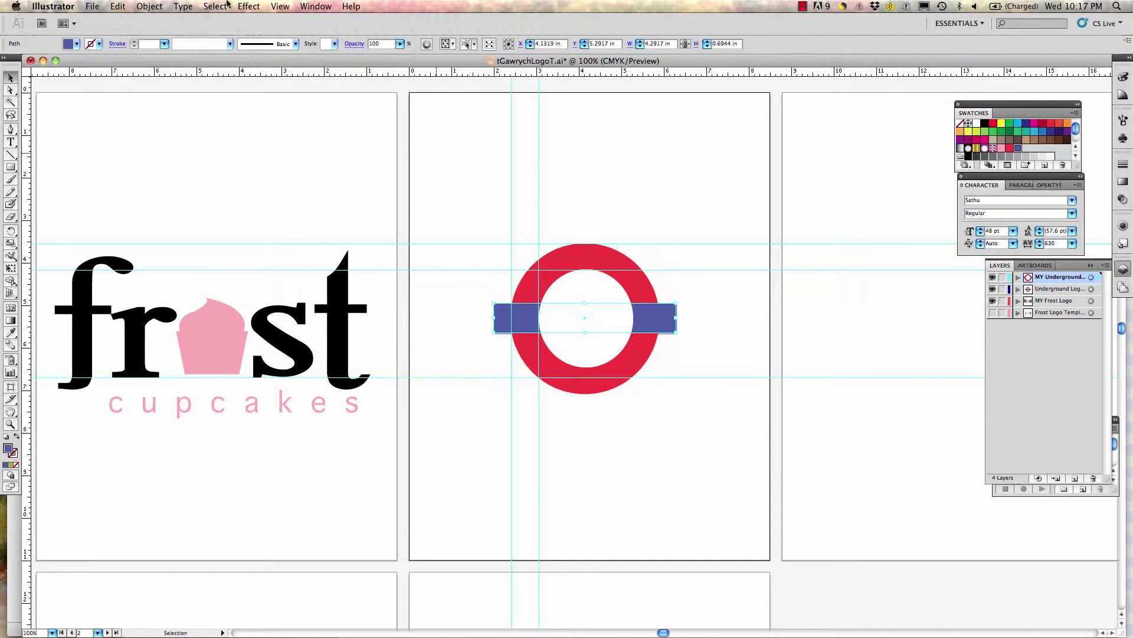
{"action": "key", "text": "super+z"}
- Send the blue bar to the back of the stacking order and bring it to the front again
{"action": "left_click", "coordinate": [158, 7]}
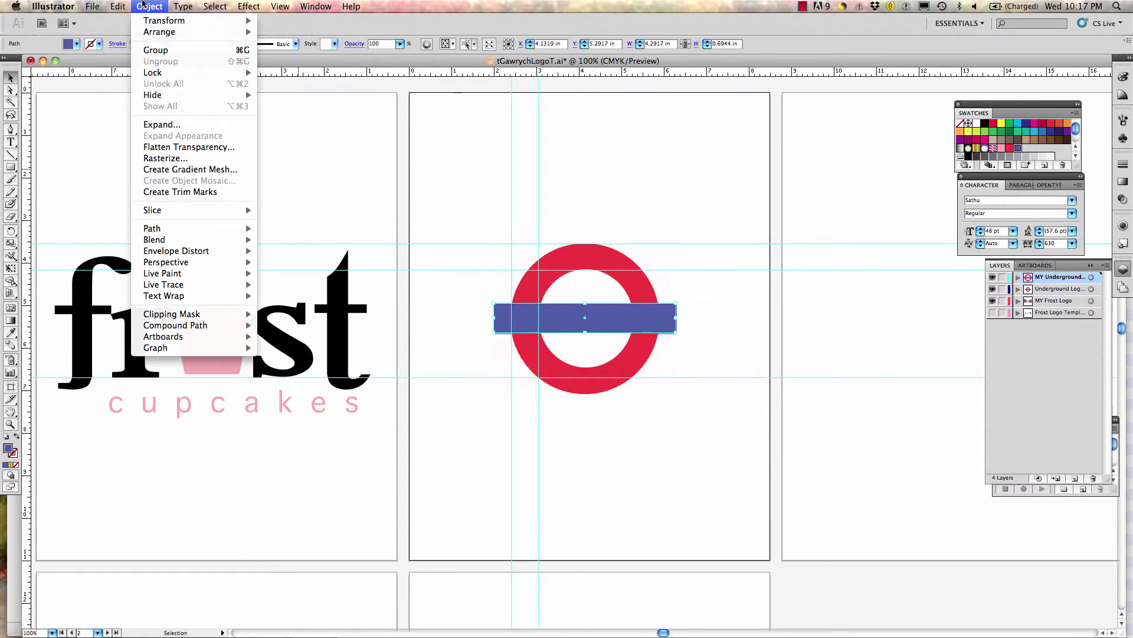
{"action": "mouse_move", "coordinate": [205, 35]}
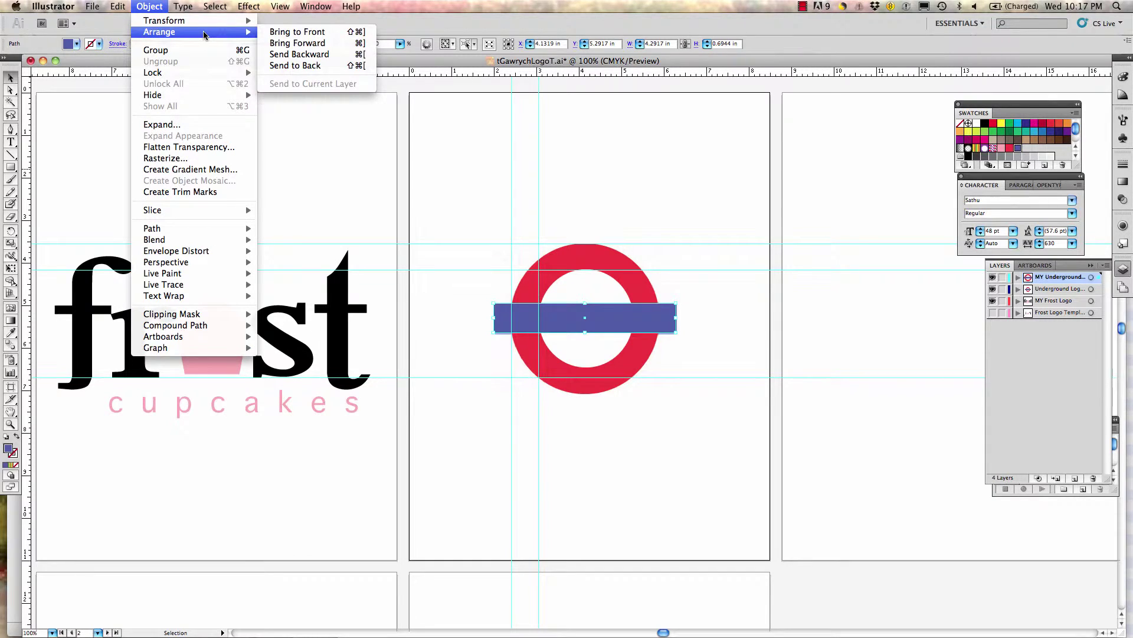
{"action": "left_click", "coordinate": [277, 66]}
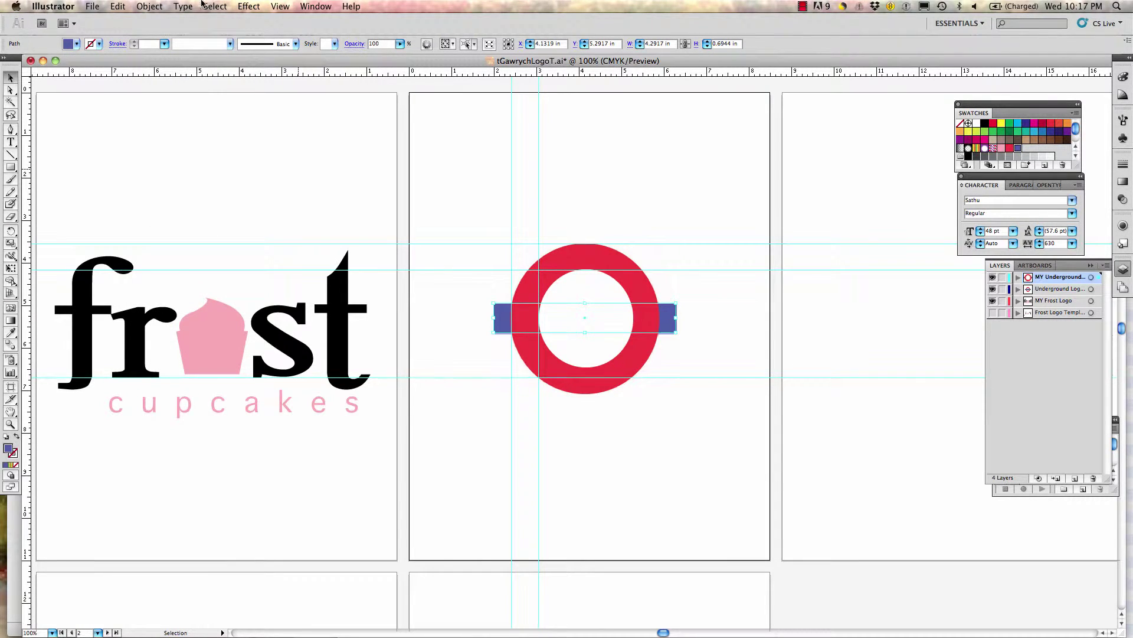
{"action": "left_click", "coordinate": [148, 6]}
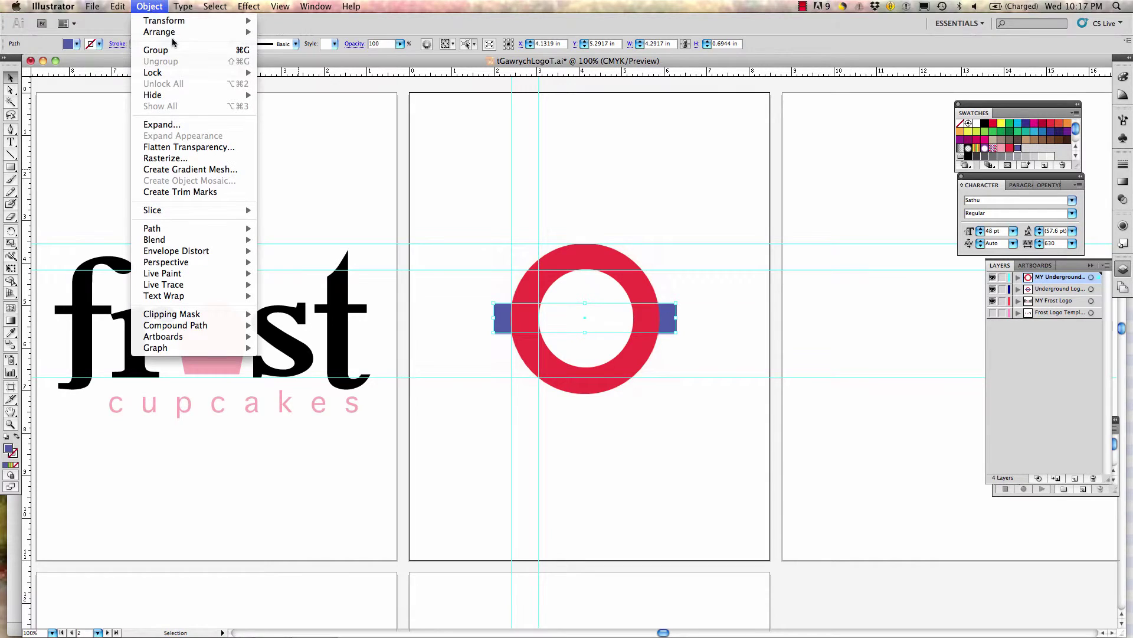
{"action": "mouse_move", "coordinate": [213, 35]}
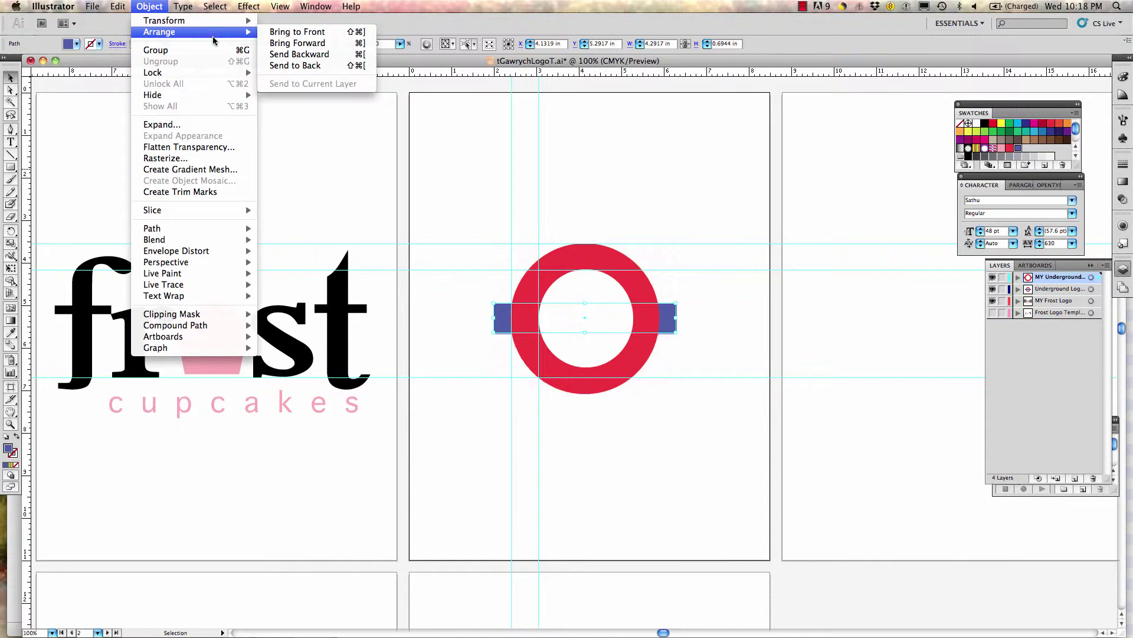
{"action": "left_click", "coordinate": [284, 32]}
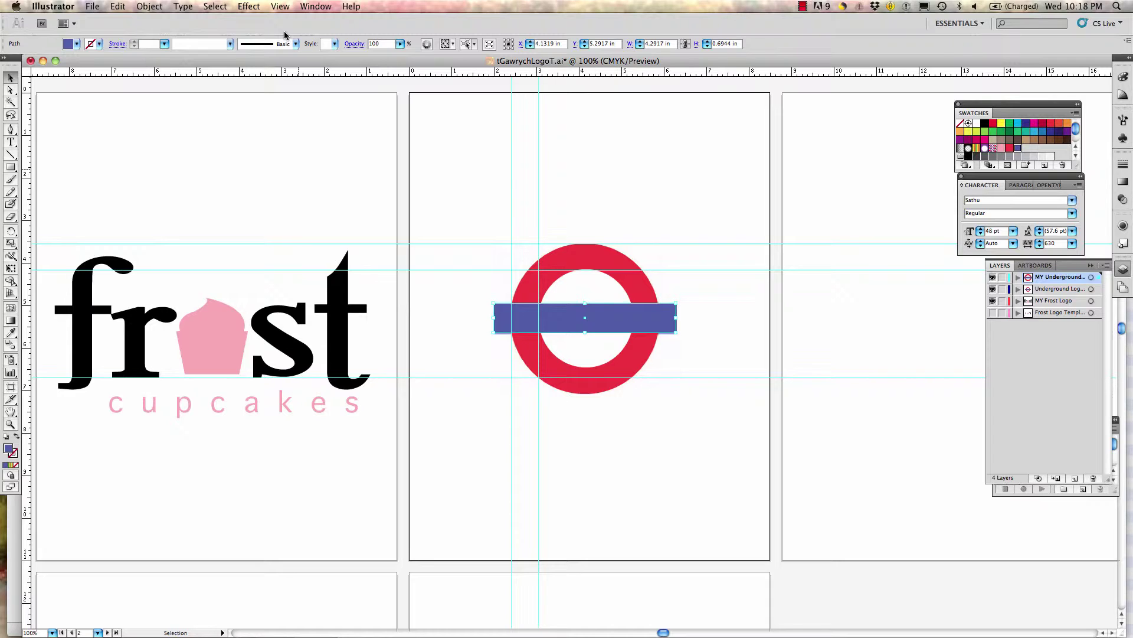
- Save the logo document, accepting the font embedding warning, and deselect the blue bar
{"action": "key", "text": "super+s"}
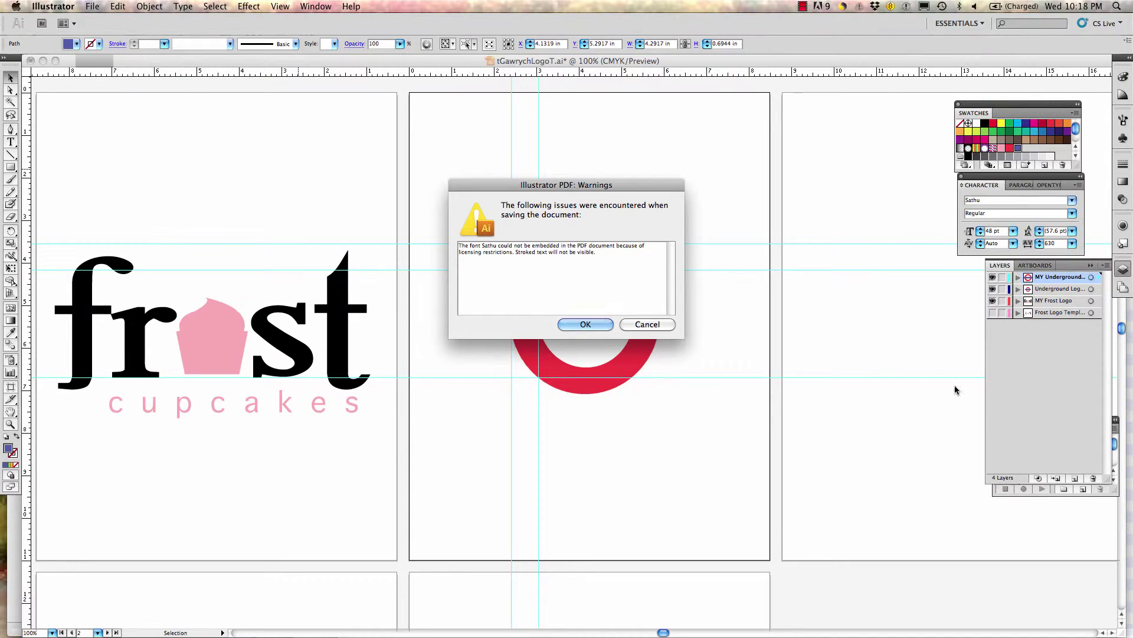
{"action": "left_click", "coordinate": [581, 325]}
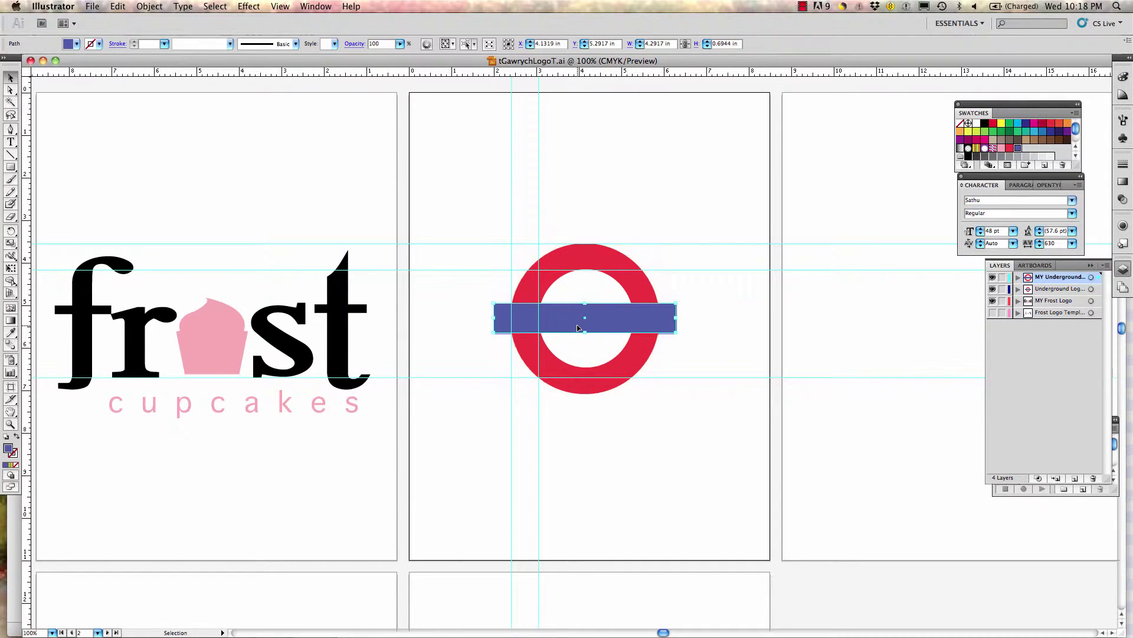
{"action": "left_click", "coordinate": [634, 192]}
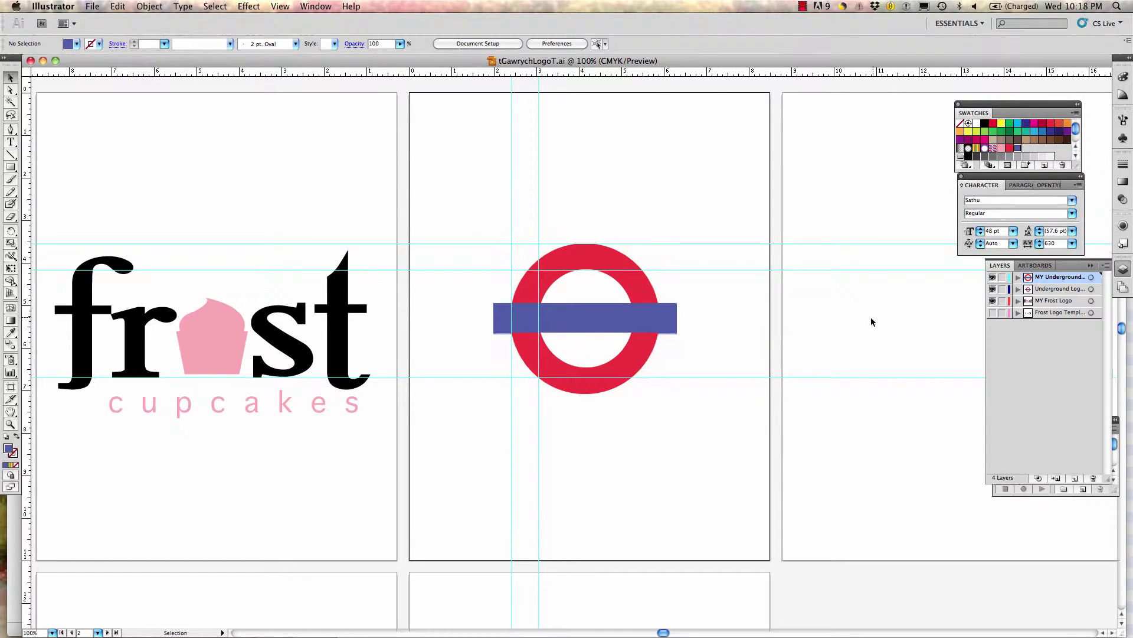
- Check the template lettering by briefly hiding the traced Underground layer, and set the fill to white for the Type tool
{"action": "left_click", "coordinate": [993, 278]}
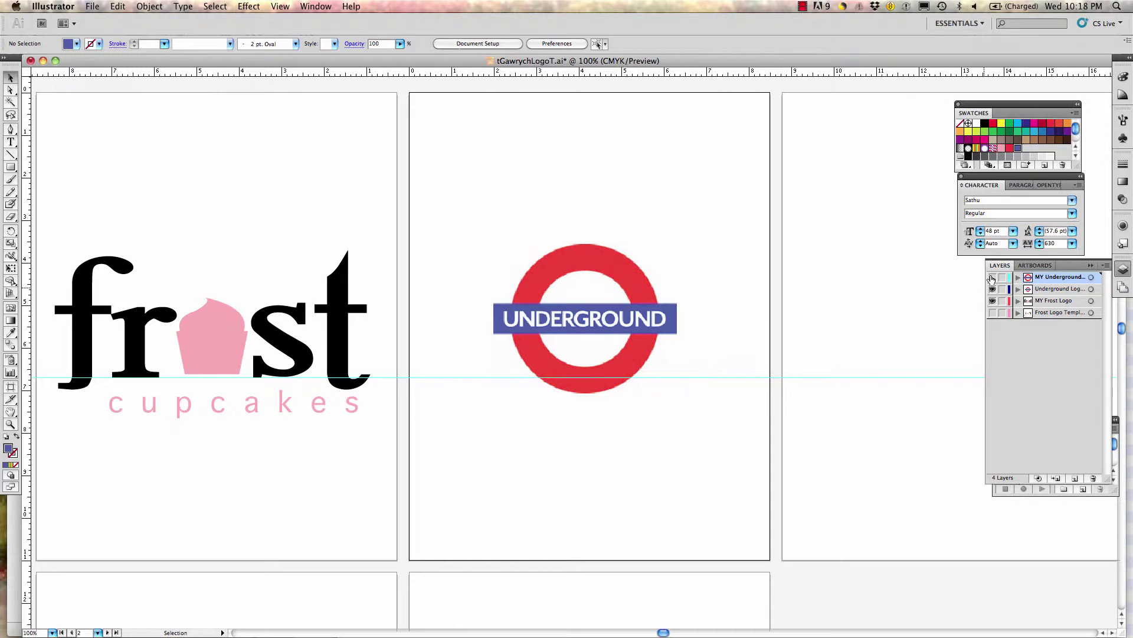
{"action": "left_click", "coordinate": [992, 278]}
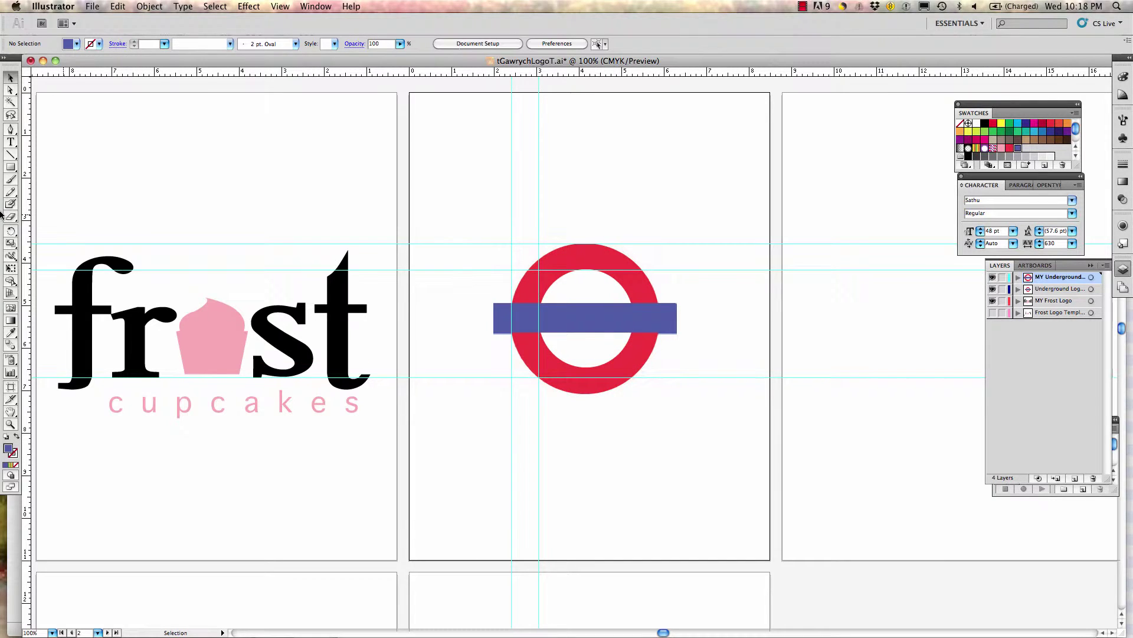
{"action": "key", "text": "t"}
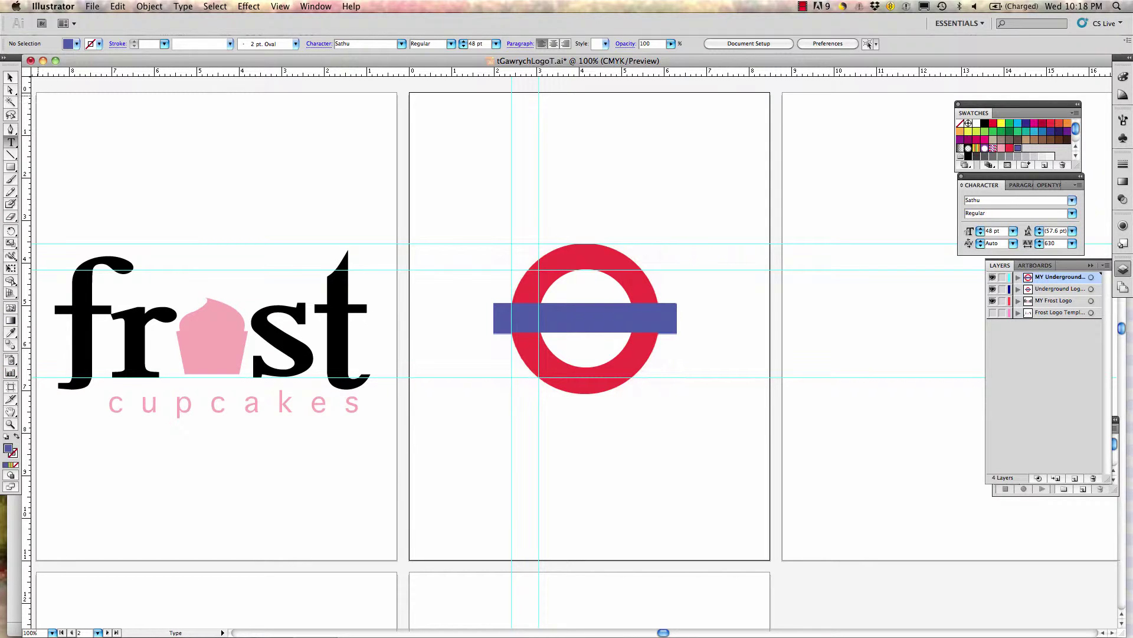
{"action": "left_click", "coordinate": [76, 44]}
{"action": "left_click", "coordinate": [19, 56]}
{"action": "left_click", "coordinate": [402, 44]}
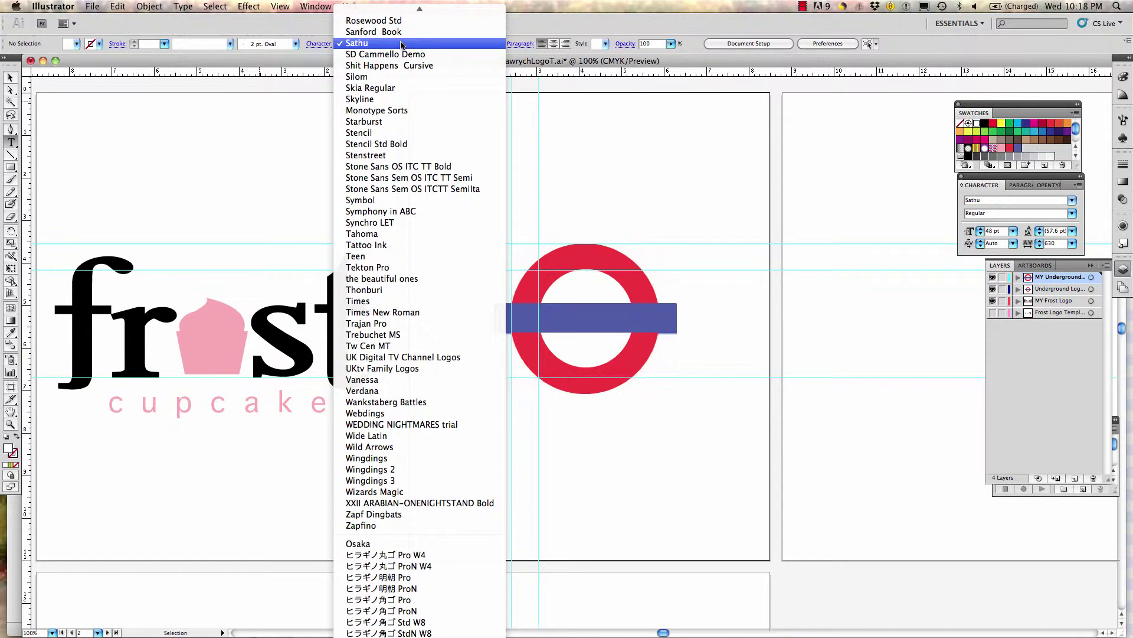
{"action": "scroll", "coordinate": [408, 100], "scroll_direction": "up", "scroll_amount": 2}
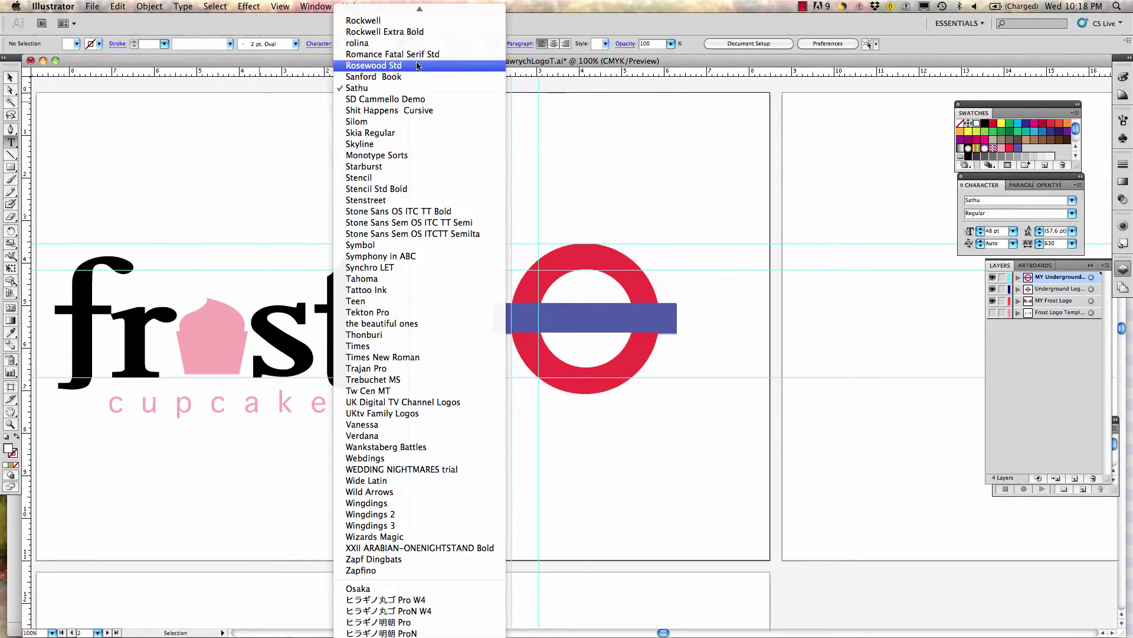
{"action": "left_click", "coordinate": [616, 24]}
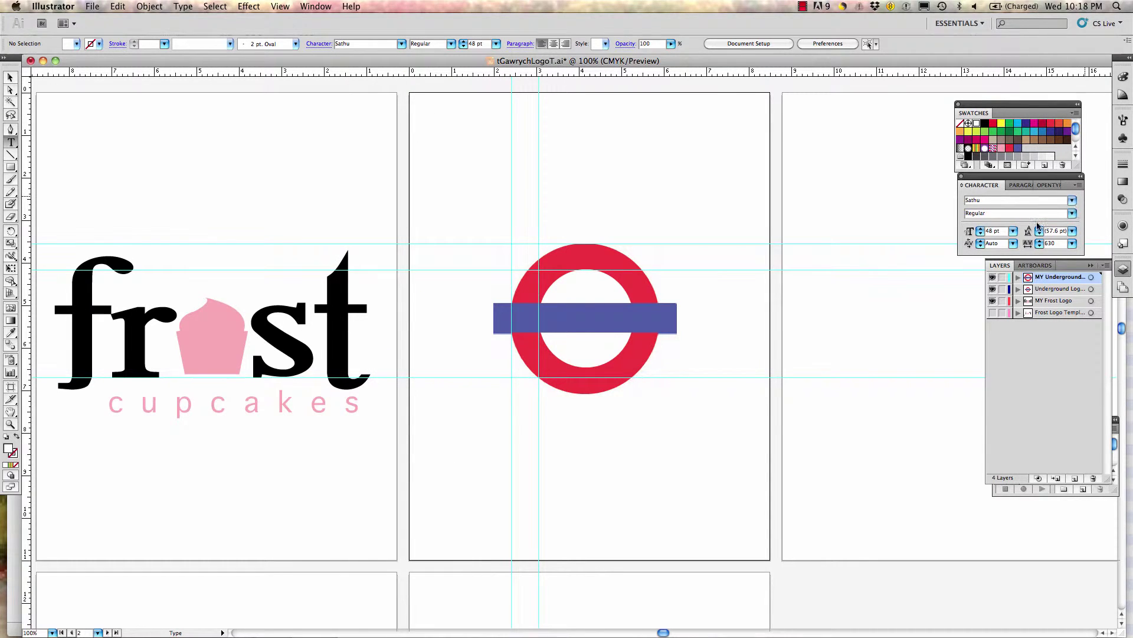
{"action": "left_click", "coordinate": [1073, 201]}
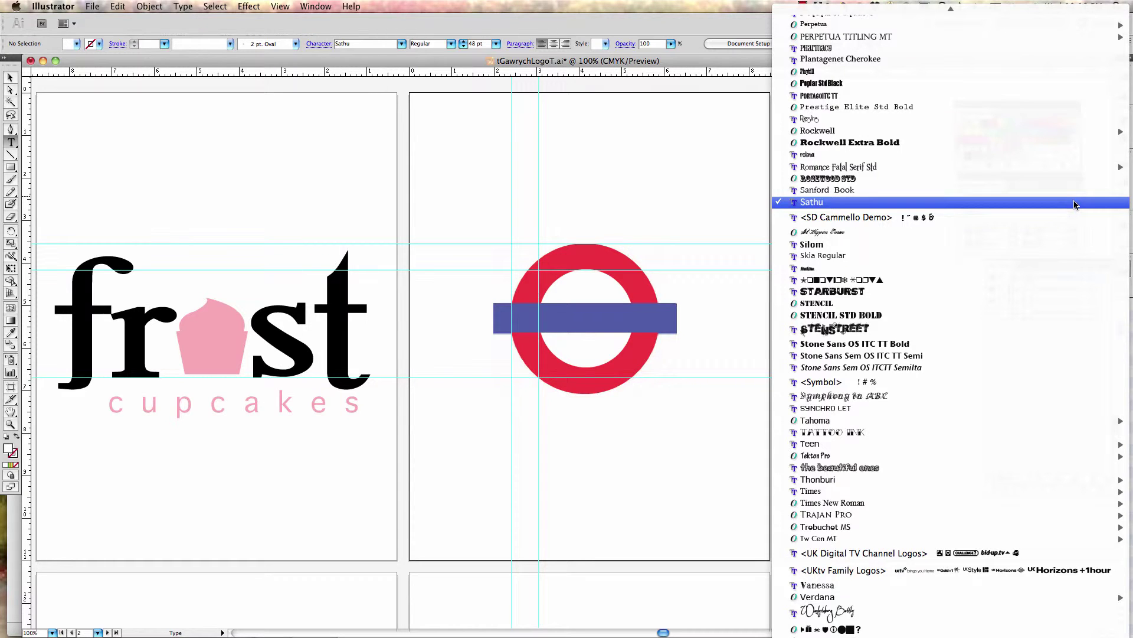
{"action": "left_click", "coordinate": [593, 5]}
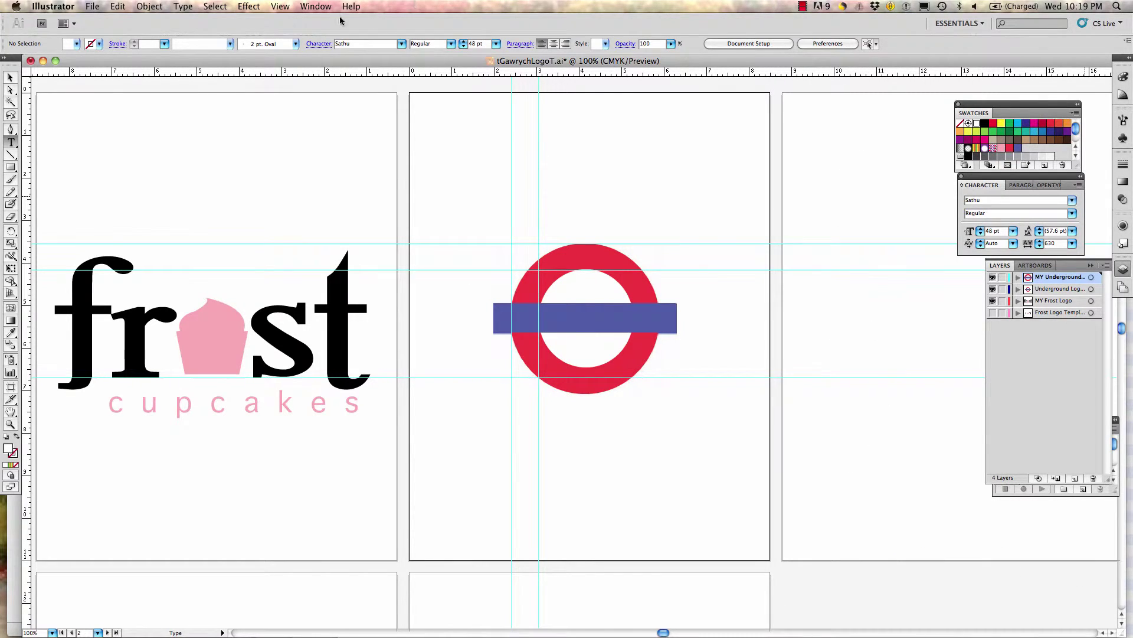
{"action": "left_click", "coordinate": [316, 6]}
{"action": "mouse_move", "coordinate": [428, 418]}
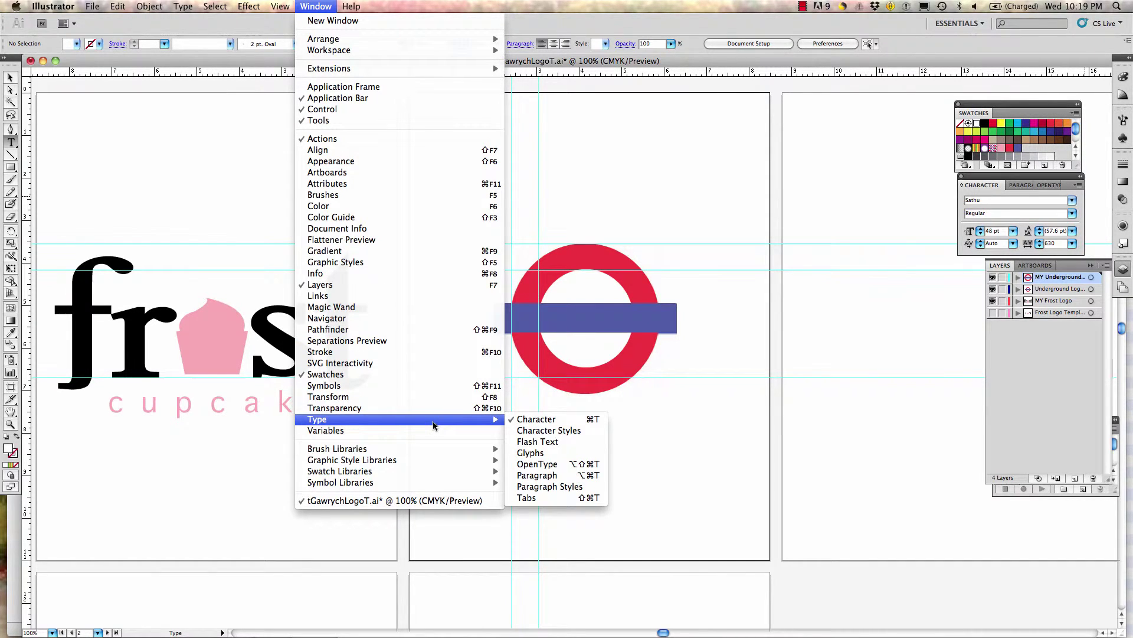
{"action": "left_click", "coordinate": [549, 420]}
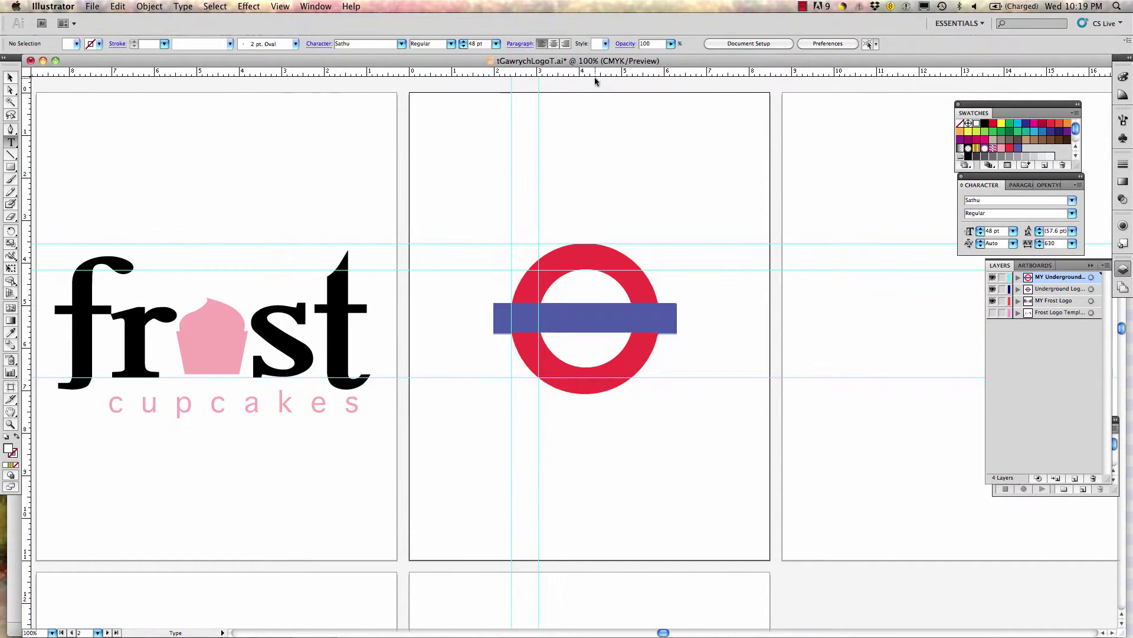
- Set the font for new text to Impact
{"action": "left_click", "coordinate": [1072, 202]}
{"action": "scroll", "coordinate": [1027, 248], "scroll_direction": "down", "scroll_amount": 4}
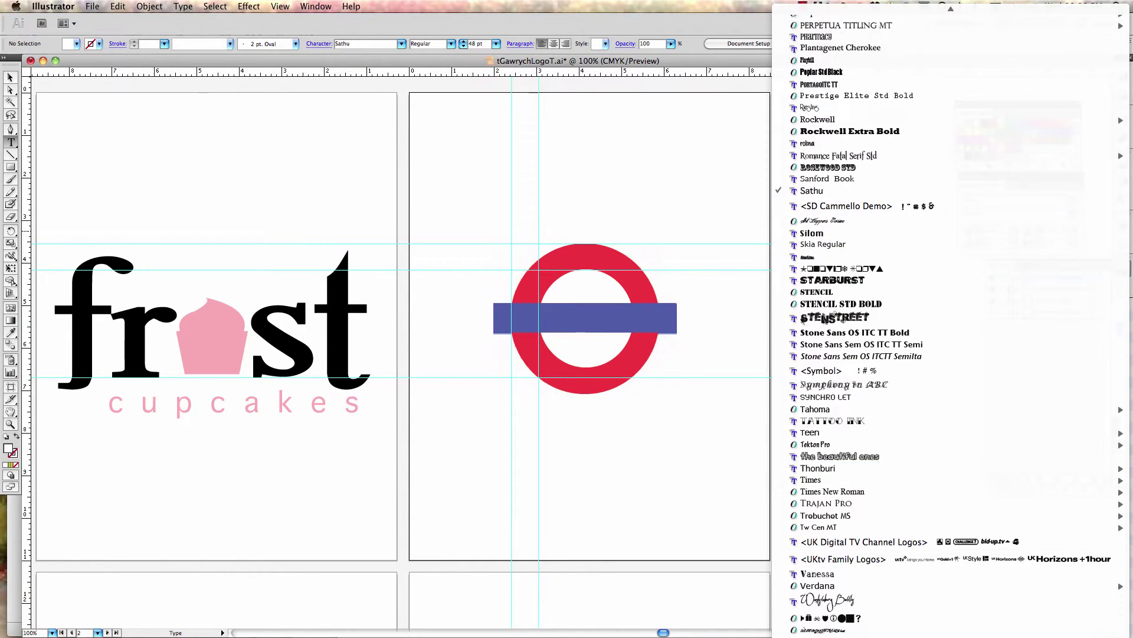
{"action": "scroll", "coordinate": [918, 16], "scroll_direction": "up", "scroll_amount": 10}
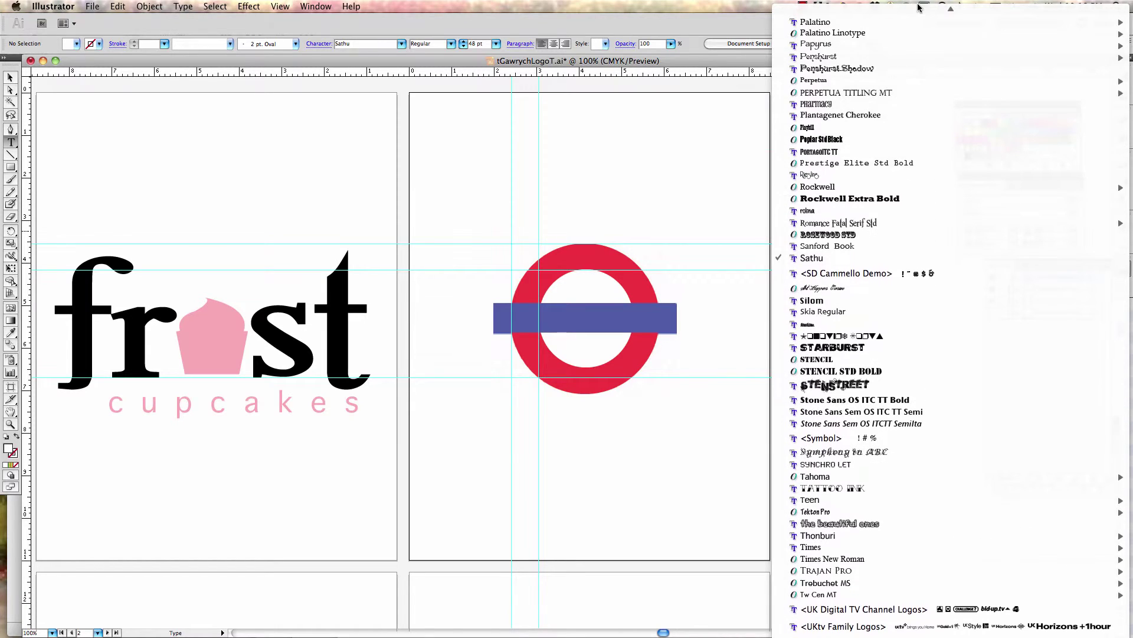
{"action": "scroll", "coordinate": [918, 17], "scroll_direction": "up", "scroll_amount": 3}
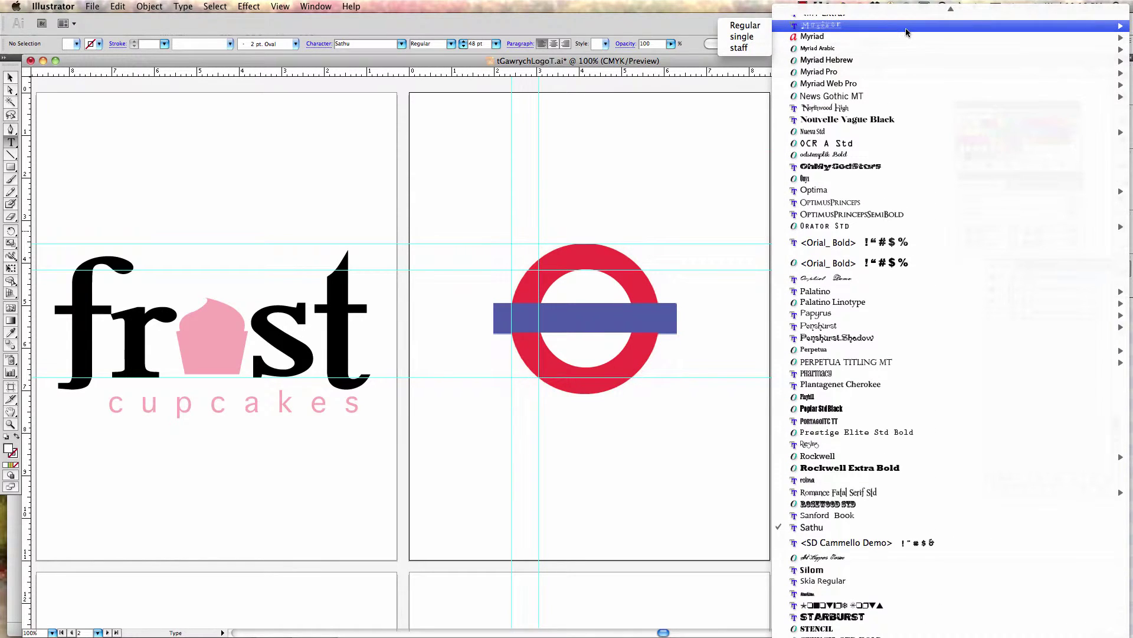
{"action": "scroll", "coordinate": [902, 5], "scroll_direction": "up", "scroll_amount": 10}
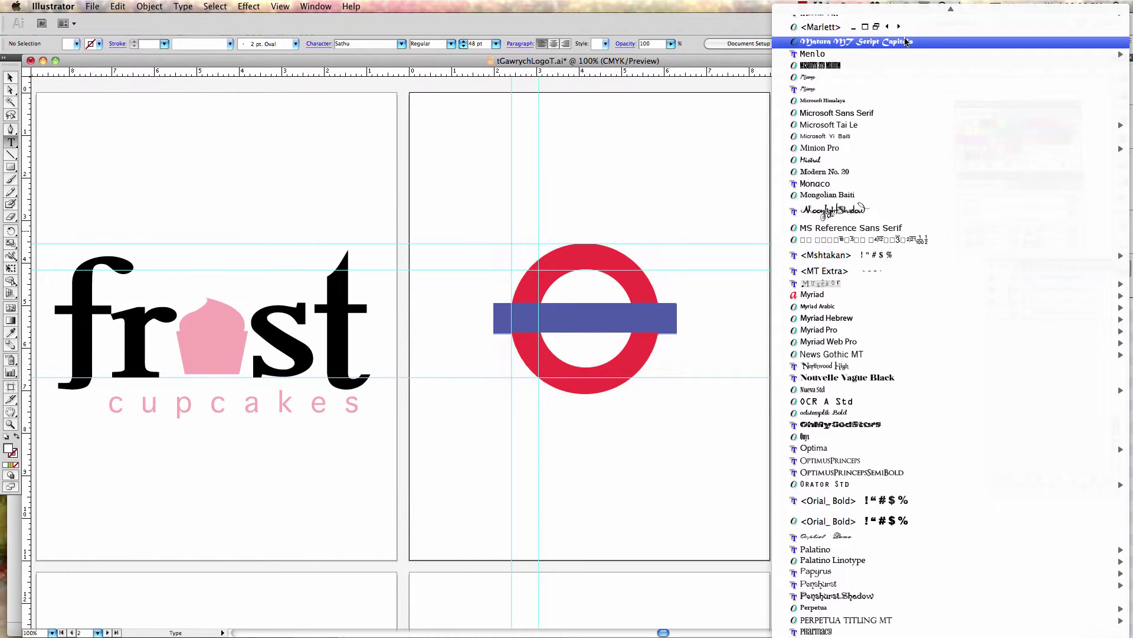
{"action": "scroll", "coordinate": [944, 59], "scroll_direction": "up", "scroll_amount": 5}
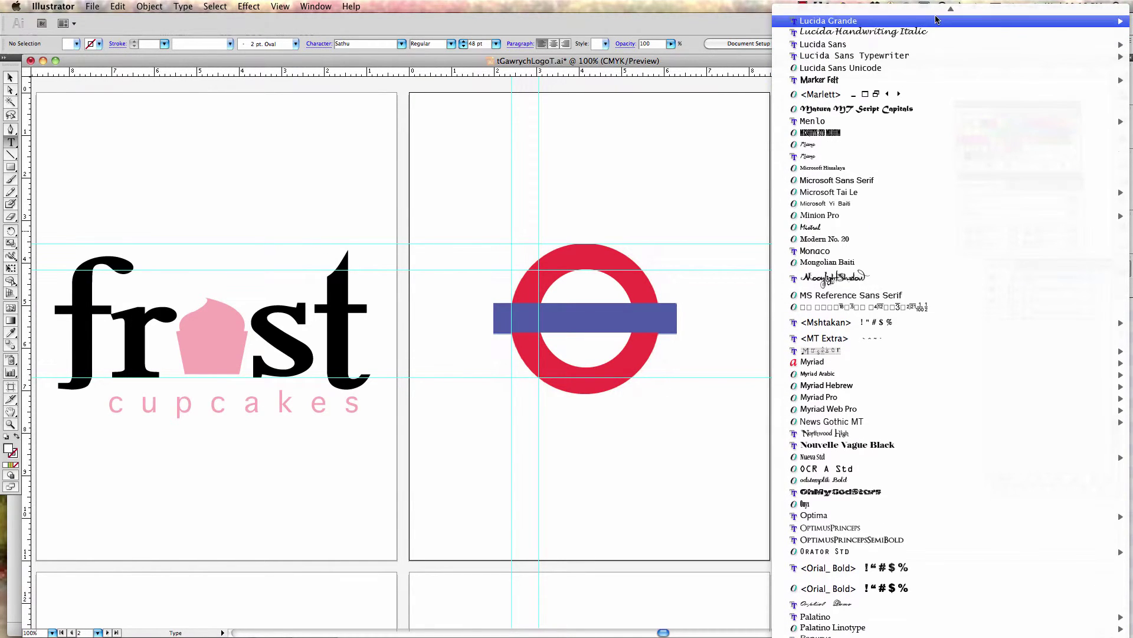
{"action": "mouse_move", "coordinate": [945, 47]}
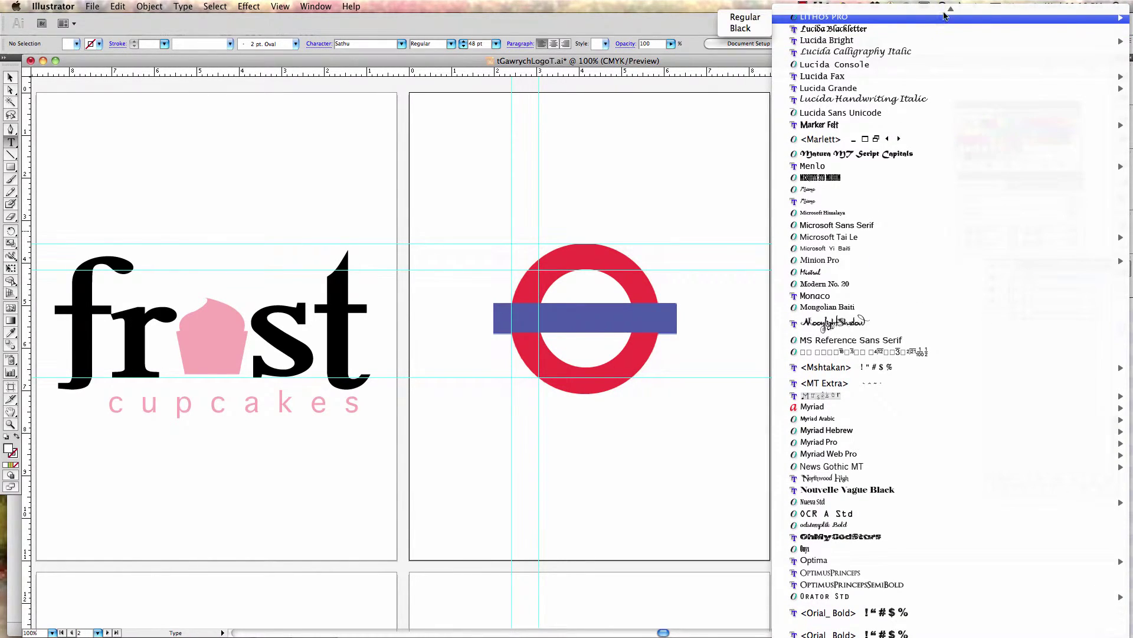
{"action": "scroll", "coordinate": [951, 10], "scroll_direction": "up", "scroll_amount": 5}
{"action": "scroll", "coordinate": [960, 10], "scroll_direction": "up", "scroll_amount": 7}
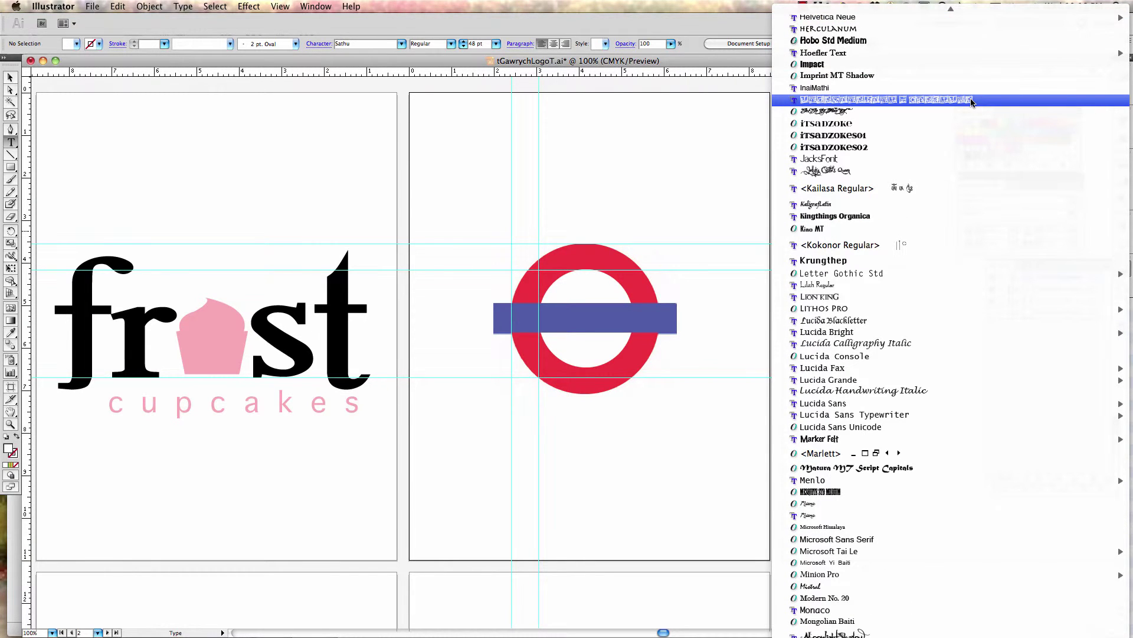
{"action": "left_click", "coordinate": [886, 65]}
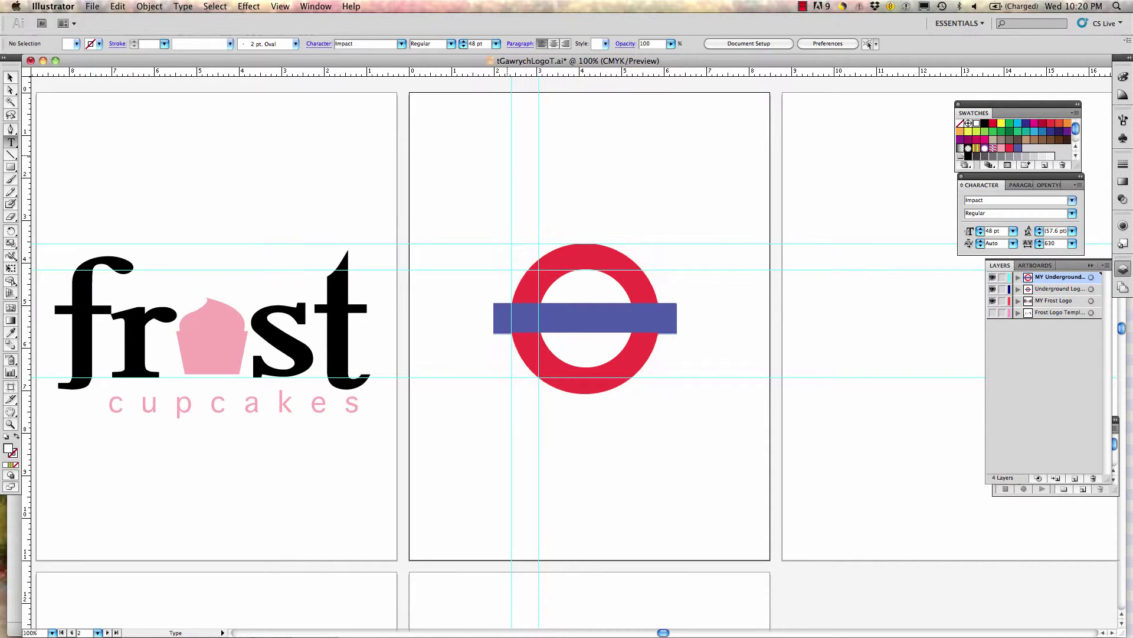
- Add the text "UNDERGROUND" in 48 pt Impact on the artboard above the logo
{"action": "left_click", "coordinate": [511, 166]}
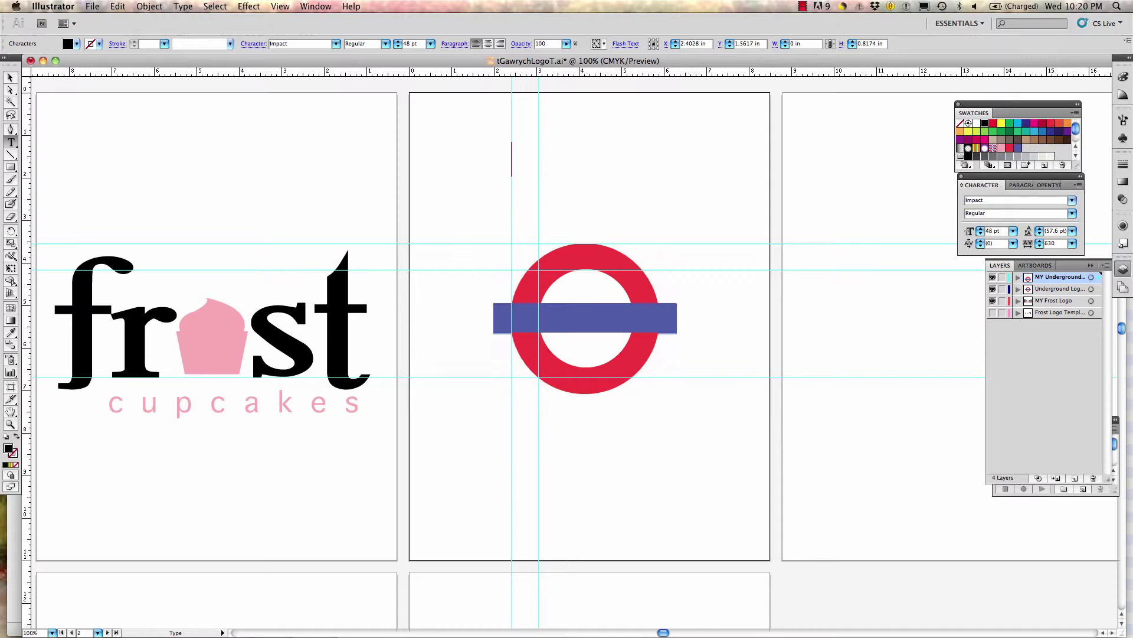
{"action": "type", "text": "UNDER"}
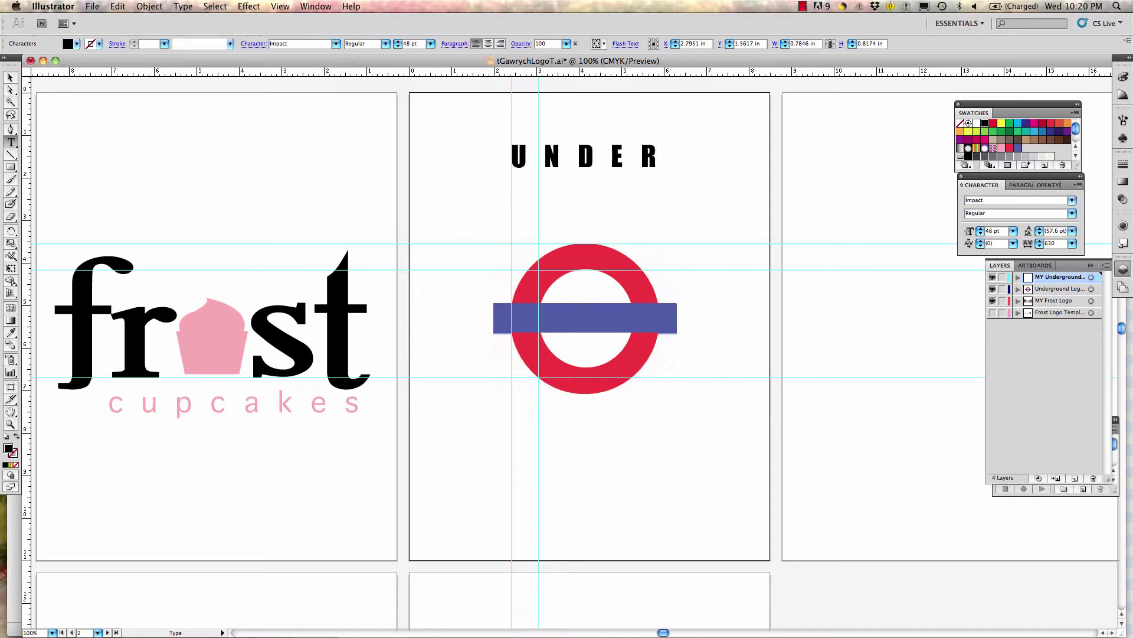
{"action": "type", "text": "GROUND"}
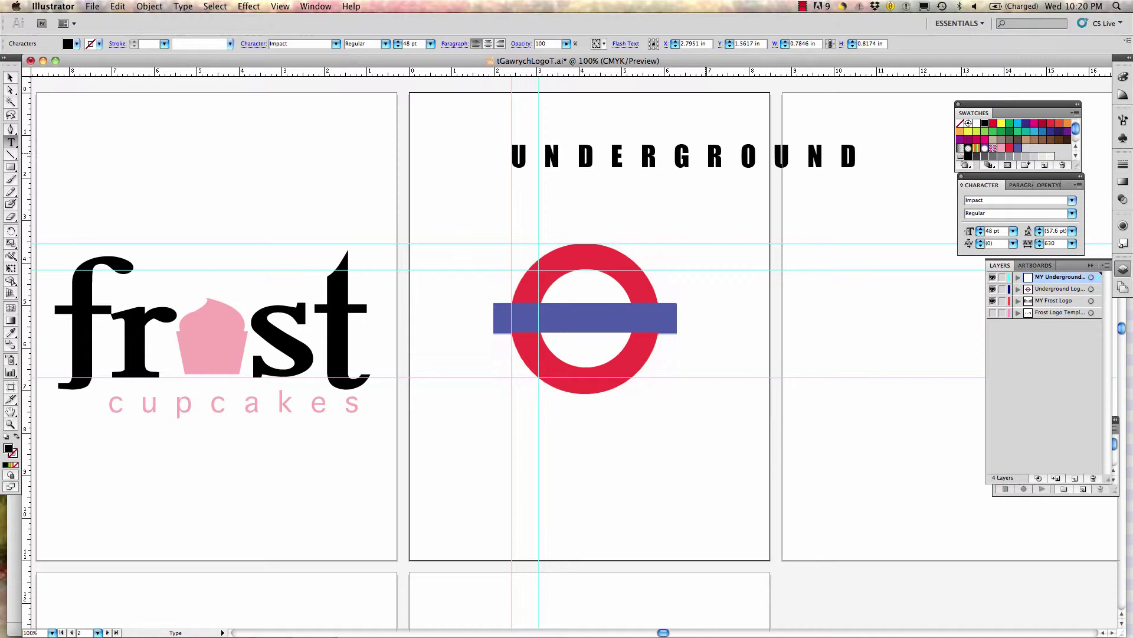
- Color the whole UNDERGROUND text white and set its tracking to 0
{"action": "key", "text": "super+a"}
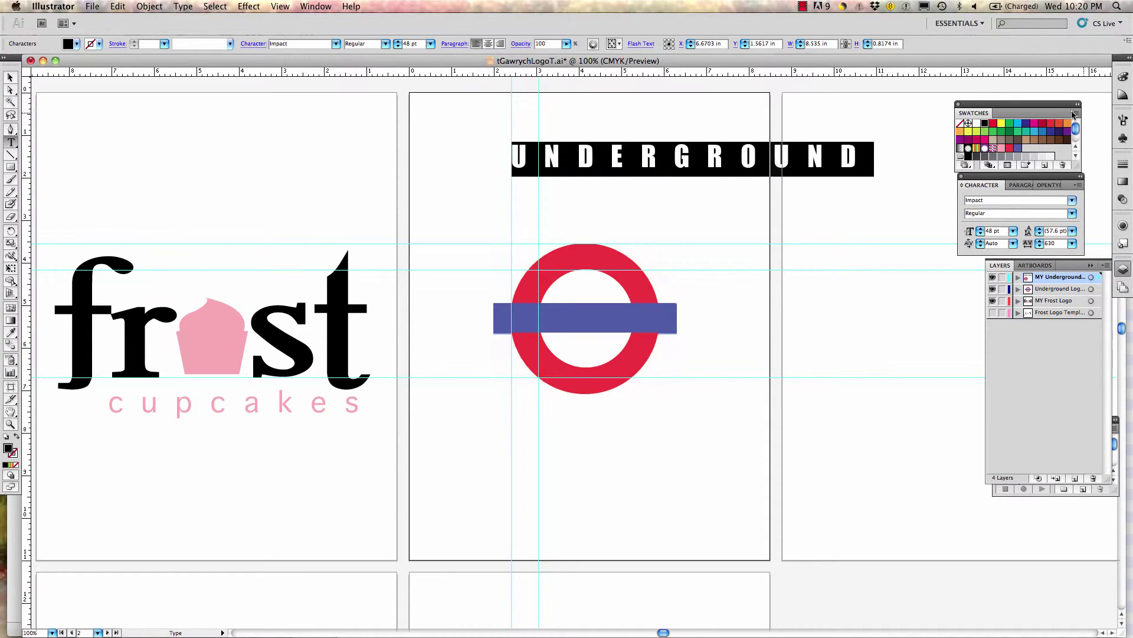
{"action": "left_click", "coordinate": [977, 124]}
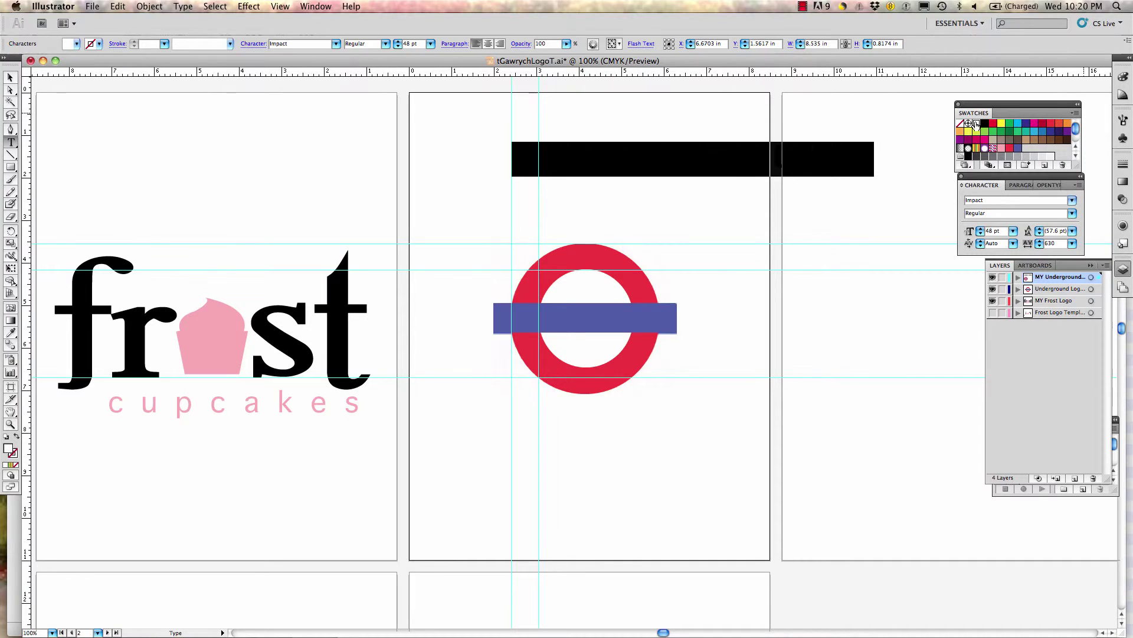
{"action": "left_click", "coordinate": [1072, 243]}
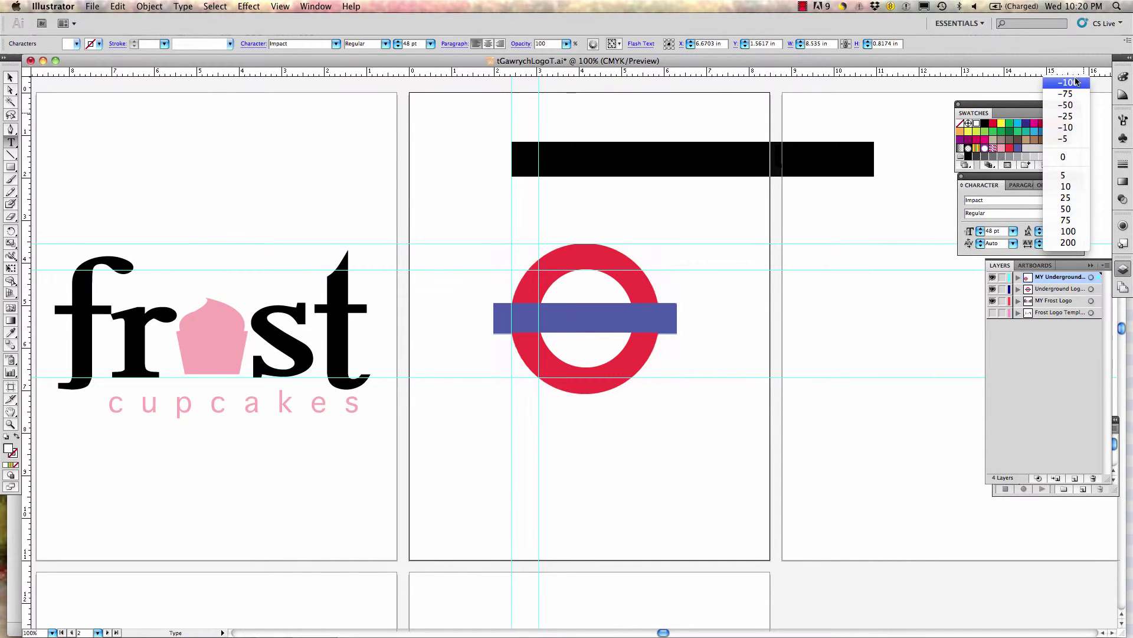
{"action": "left_click", "coordinate": [1078, 163]}
{"action": "left_click", "coordinate": [1071, 243]}
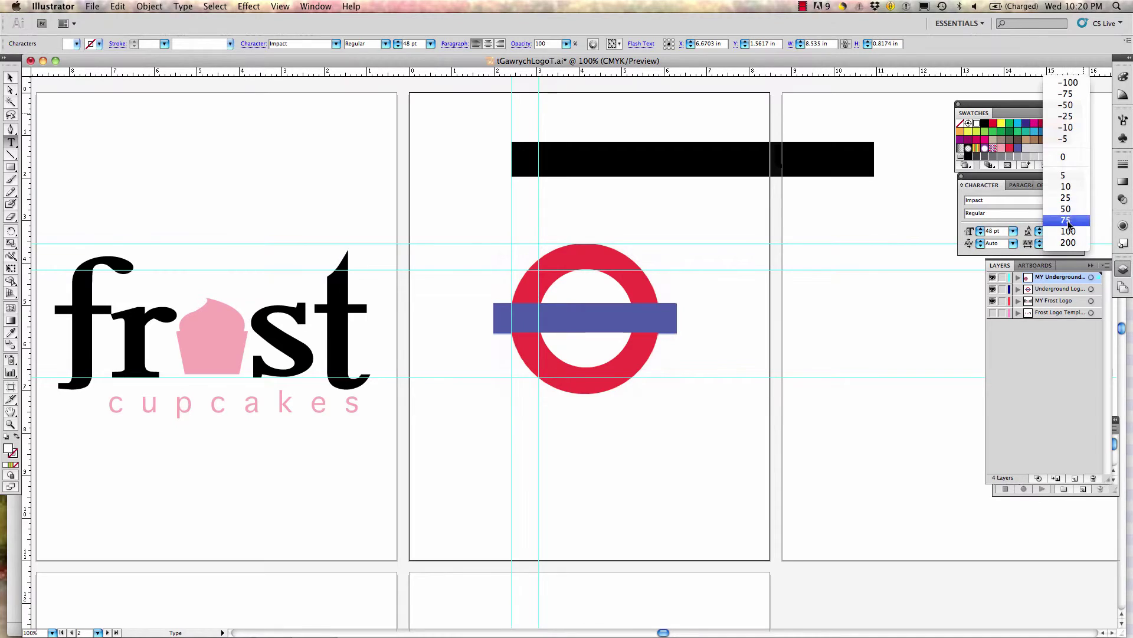
{"action": "left_click", "coordinate": [1063, 158]}
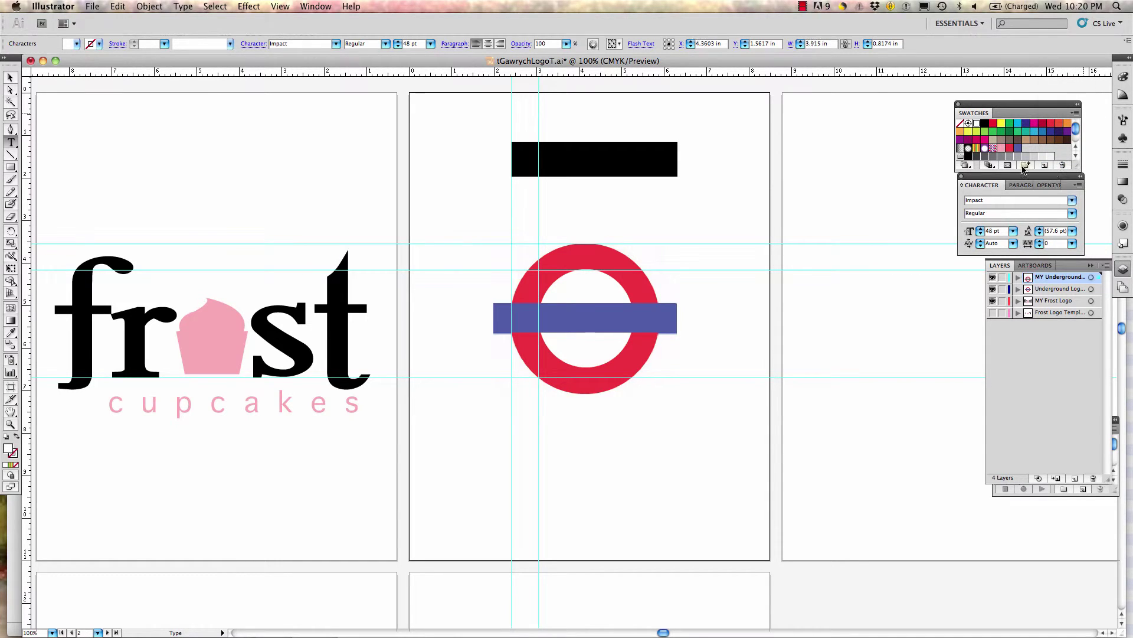
- Move the white UNDERGROUND text down onto the logo's blue bar and deselect it
{"action": "left_click", "coordinate": [10, 78]}
{"action": "left_click_drag", "start_coordinate": [593, 159], "coordinate": [593, 319]}
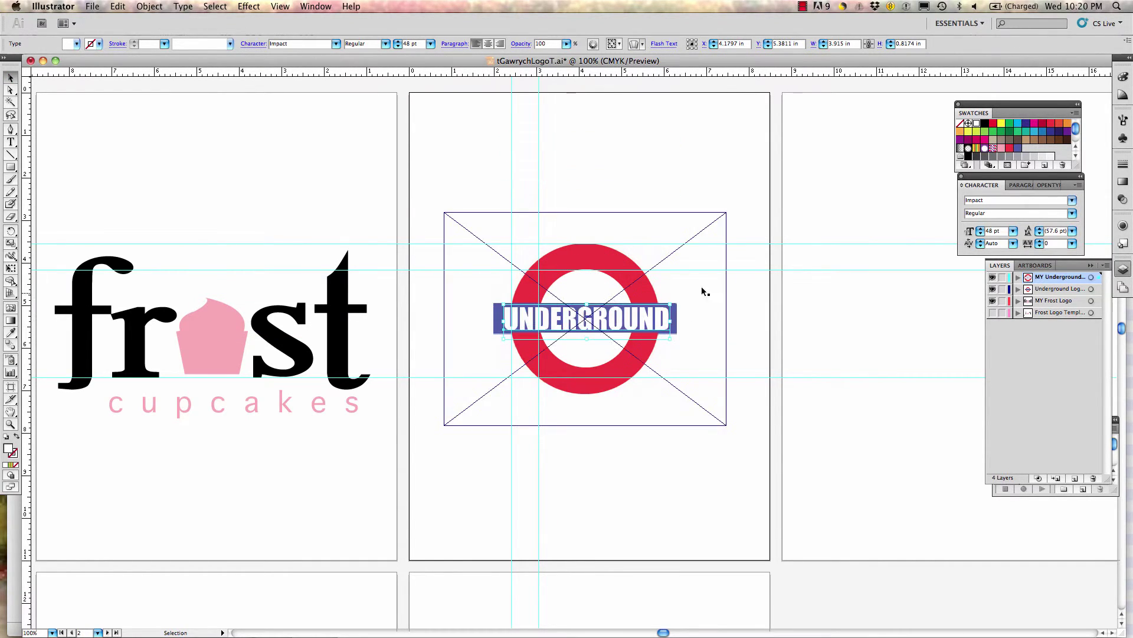
{"action": "left_click", "coordinate": [870, 216]}
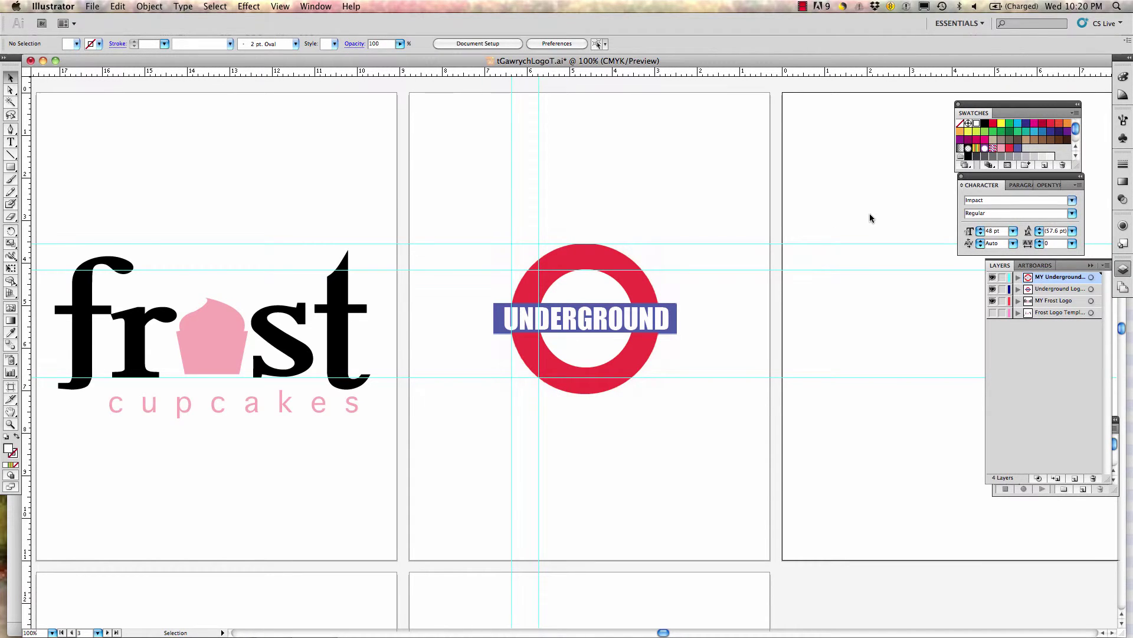
- Set the tracking of the UNDERGROUND text on the blue bar to 25
{"action": "left_click", "coordinate": [642, 326]}
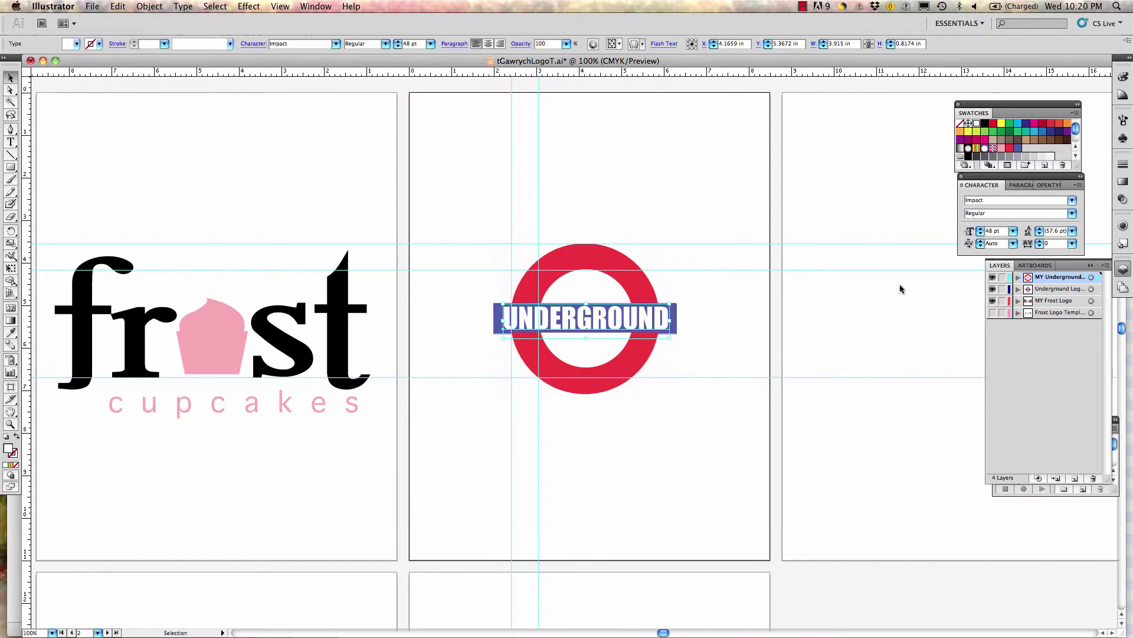
{"action": "left_click", "coordinate": [1072, 245]}
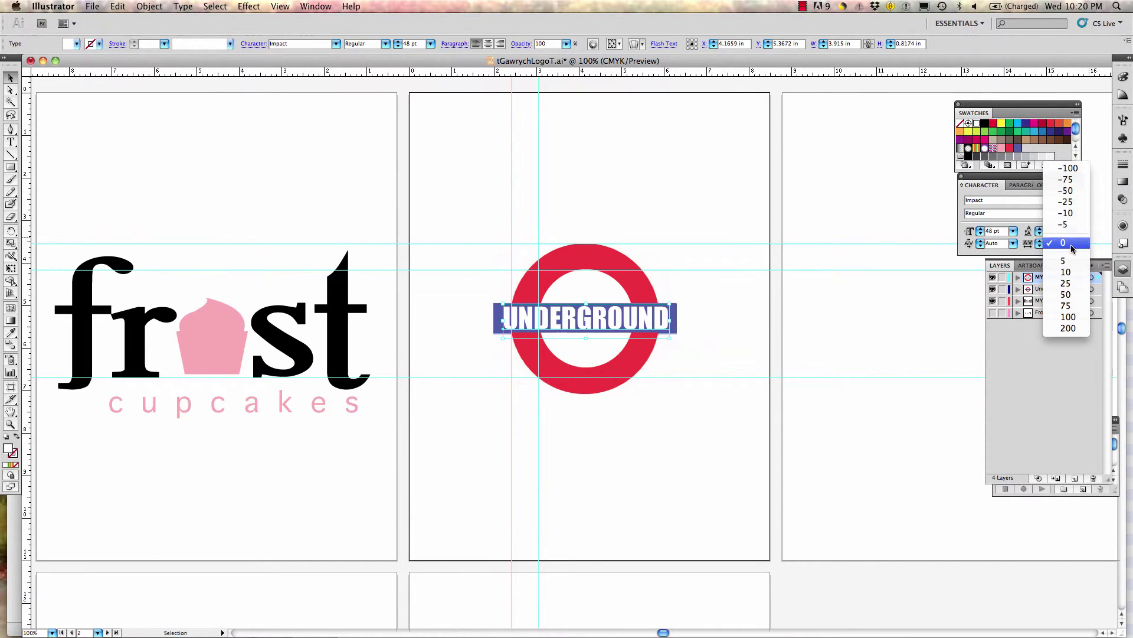
{"action": "left_click", "coordinate": [1073, 284]}
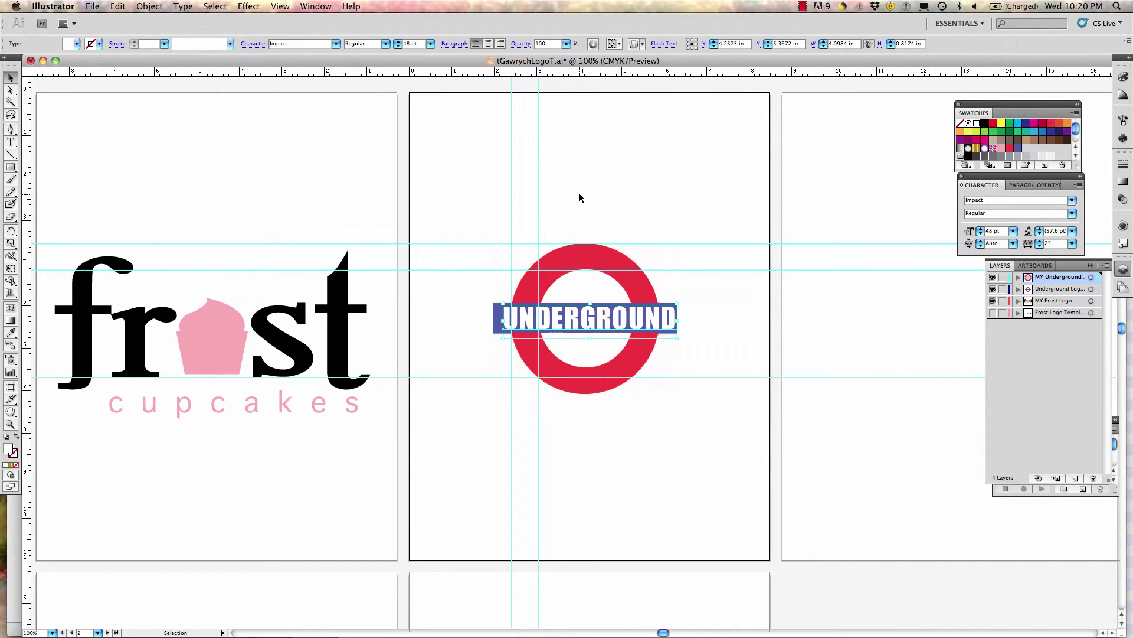
- Nudge the UNDERGROUND text left until it is centered horizontally on the blue bar
{"action": "key", "text": "Left"}
{"action": "key", "text": "Left"}
{"action": "key", "text": "Left"}
{"action": "key", "text": "Left"}
{"action": "key", "text": "Left"}
{"action": "key", "text": "Left"}
{"action": "key", "text": "Left"}
{"action": "key", "text": "Left"}
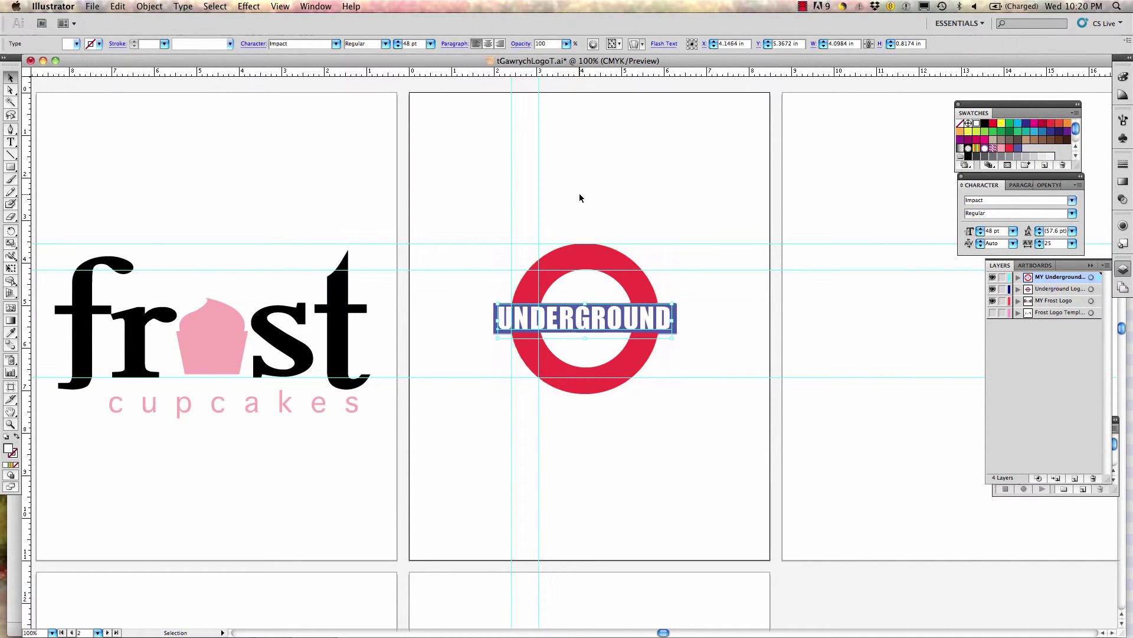
{"action": "key", "text": "Right"}
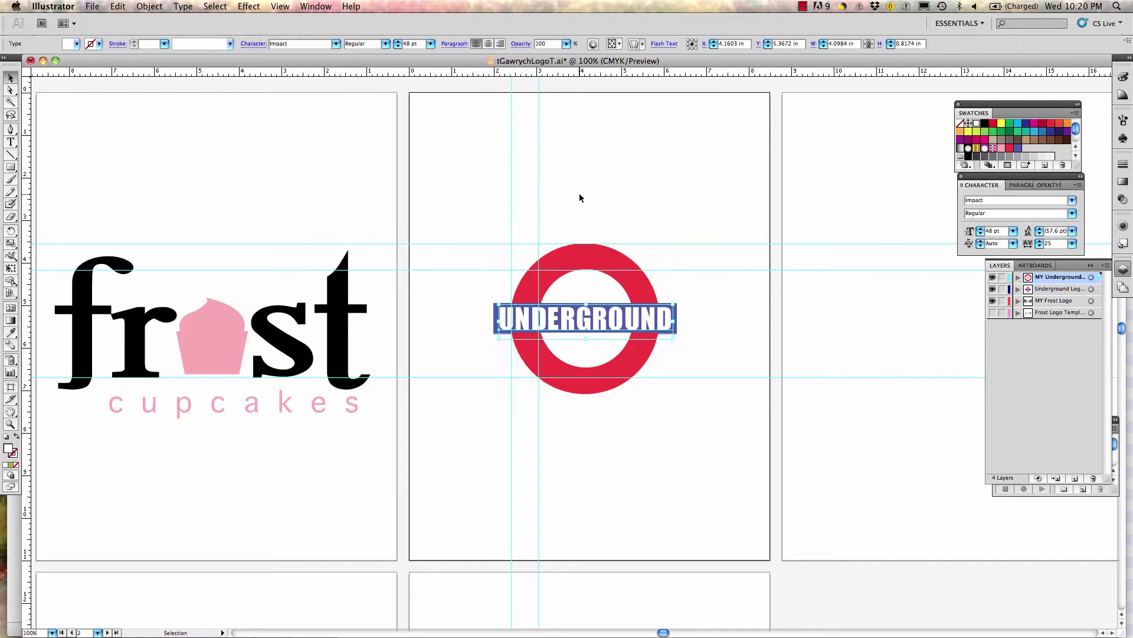
- Deselect the text and save the logo document, accepting the save warning
{"action": "key", "text": "super+shift+a"}
{"action": "key", "text": "super+s"}
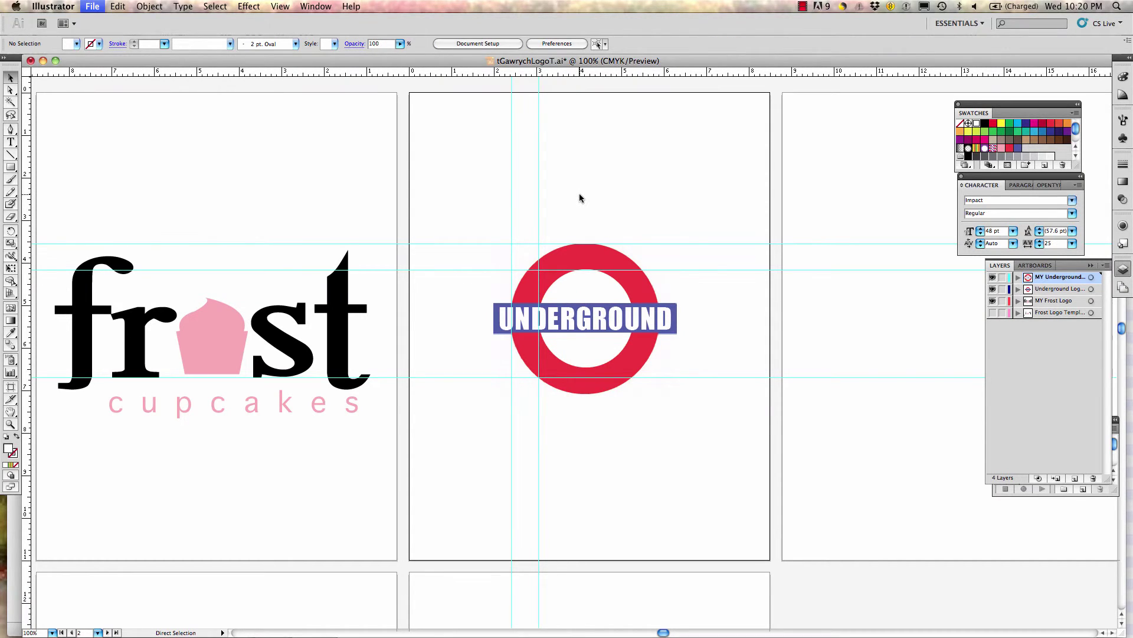
{"action": "left_click", "coordinate": [606, 328]}
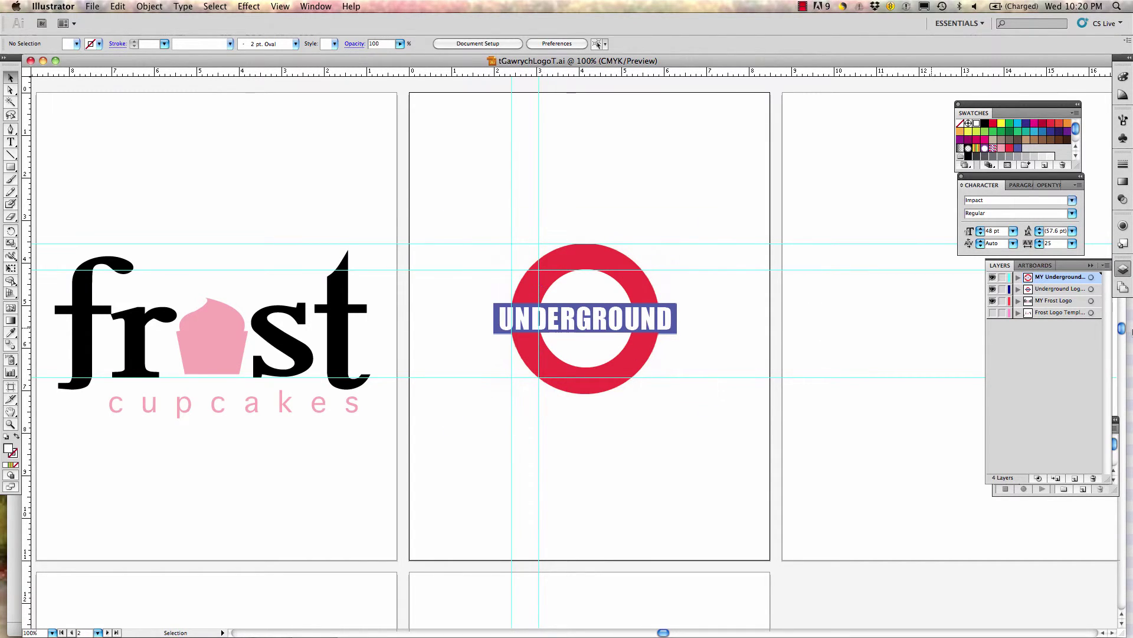
- Temporarily hide the MY Underground layer to compare the drawn logo with the template, and show the layer again
{"action": "left_click", "coordinate": [992, 277]}
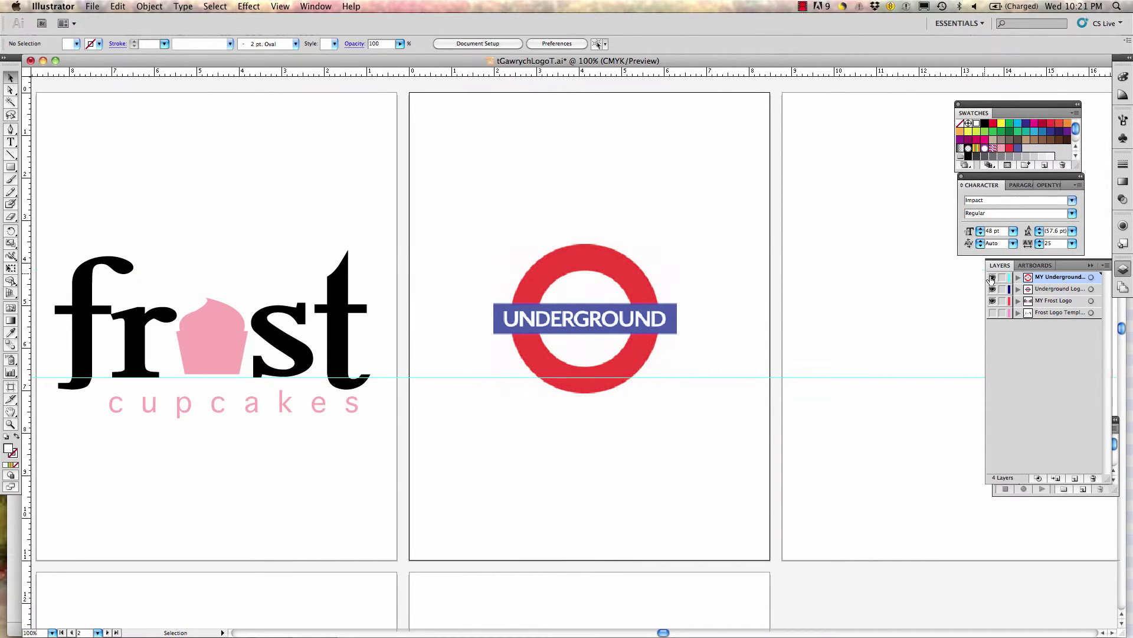
{"action": "left_click", "coordinate": [991, 277]}
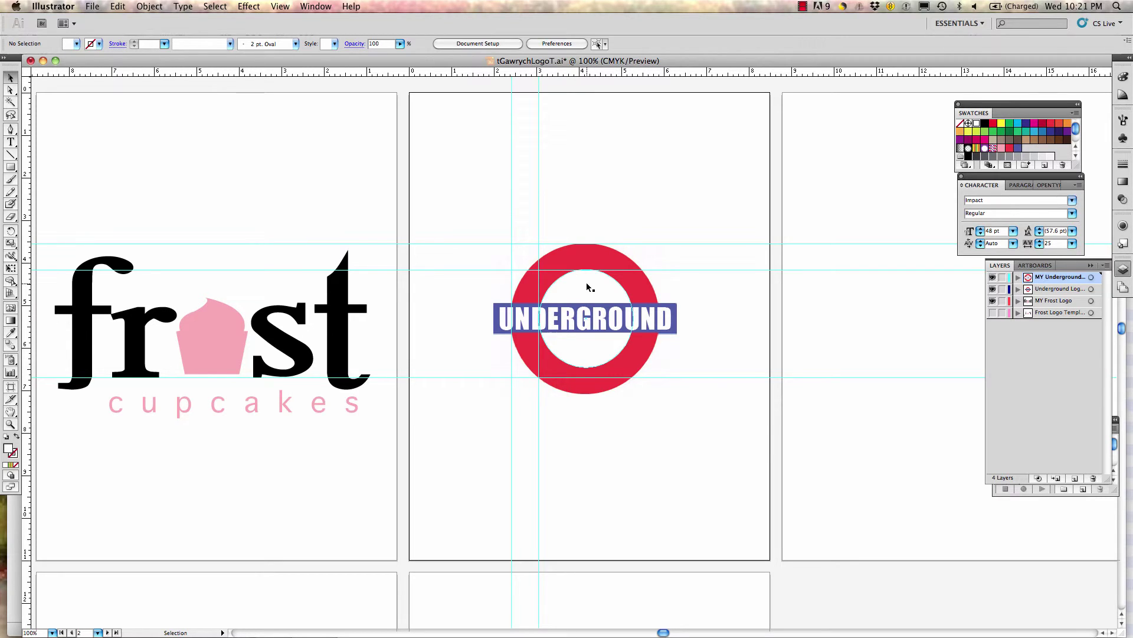
- Try moving and nudging the logo's white inner circle, and undo the last move
{"action": "left_click_drag", "start_coordinate": [587, 287], "coordinate": [654, 331]}
{"action": "key", "text": "shift+Up"}
{"action": "key", "text": "Left"}
{"action": "key", "text": "Left"}
{"action": "key", "text": "Left"}
{"action": "key", "text": "Left"}
{"action": "key", "text": "Left"}
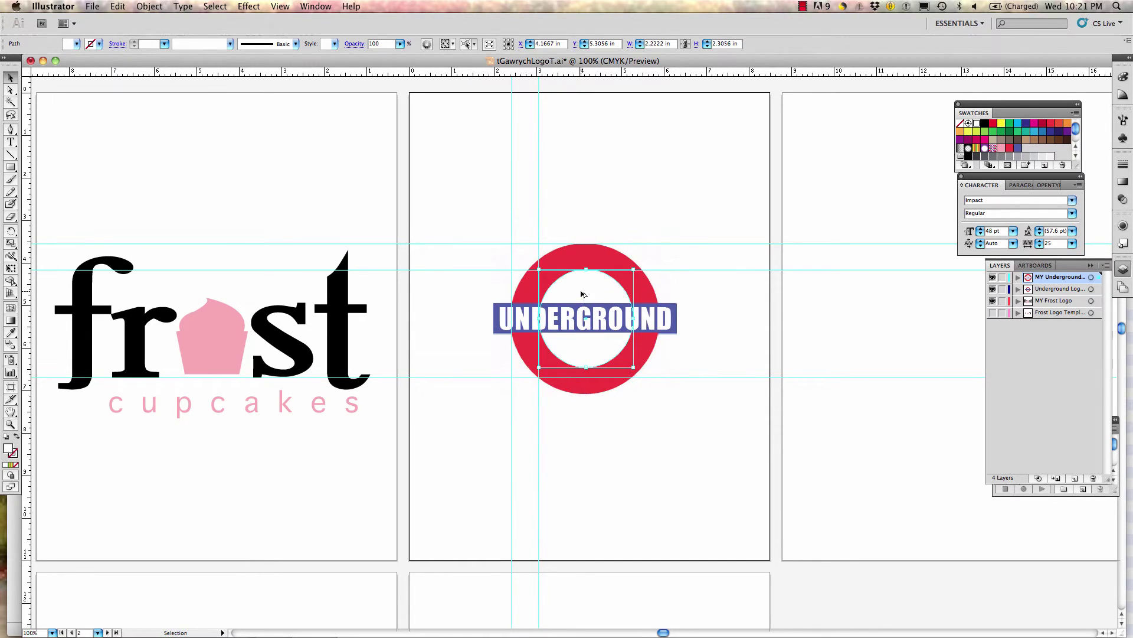
{"action": "left_click_drag", "start_coordinate": [598, 271], "coordinate": [602, 272]}
{"action": "key", "text": "super+z"}
- Check the logo's red circle, text, blue bar and white circle as separate objects, and save the document despite the warning
{"action": "left_click", "coordinate": [602, 257]}
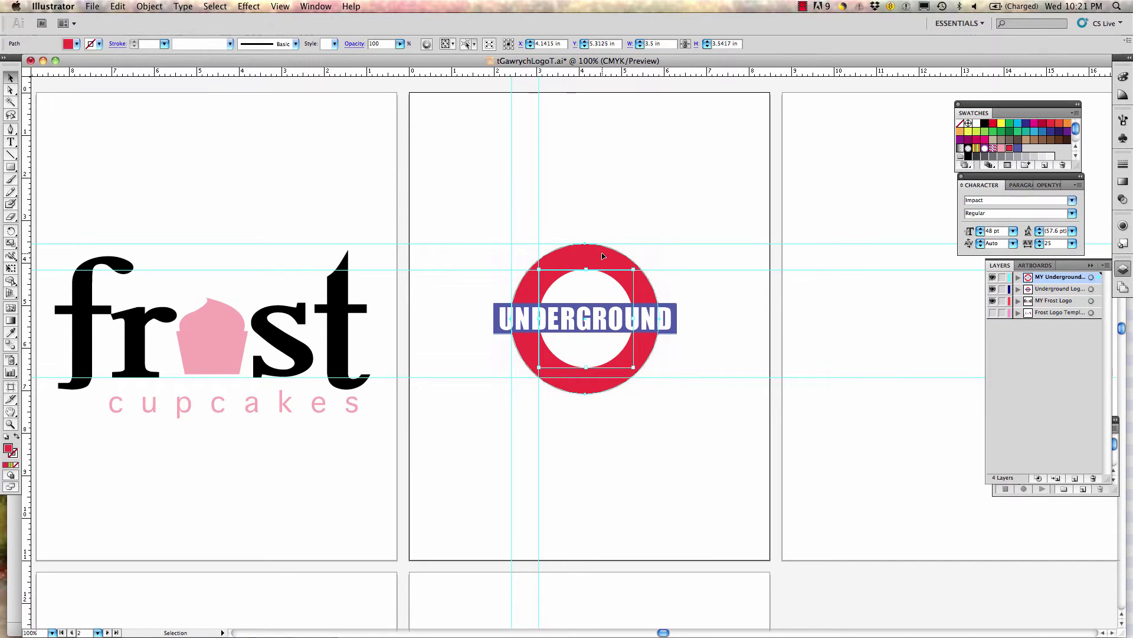
{"action": "left_click", "coordinate": [621, 327]}
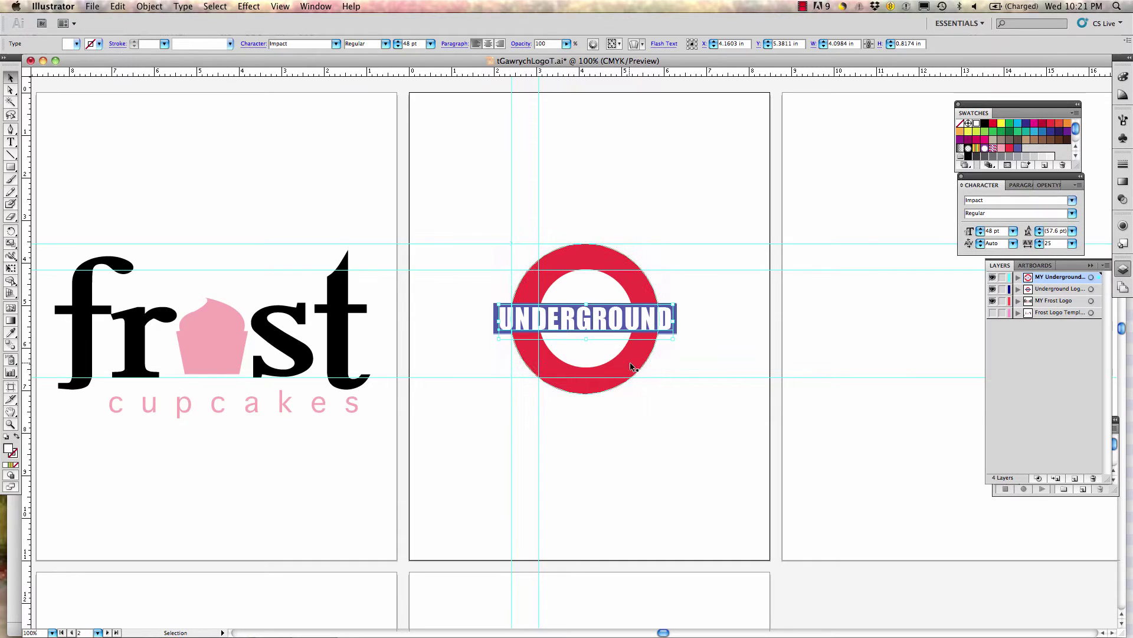
{"action": "left_click", "coordinate": [650, 331]}
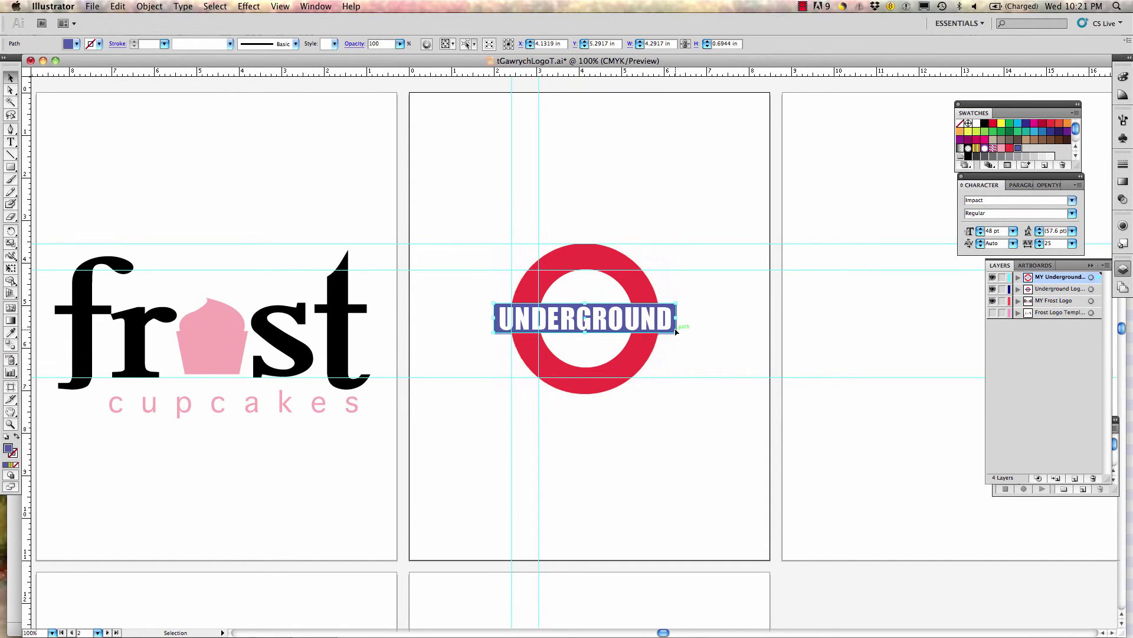
{"action": "key", "text": "a"}
{"action": "left_click", "coordinate": [605, 297]}
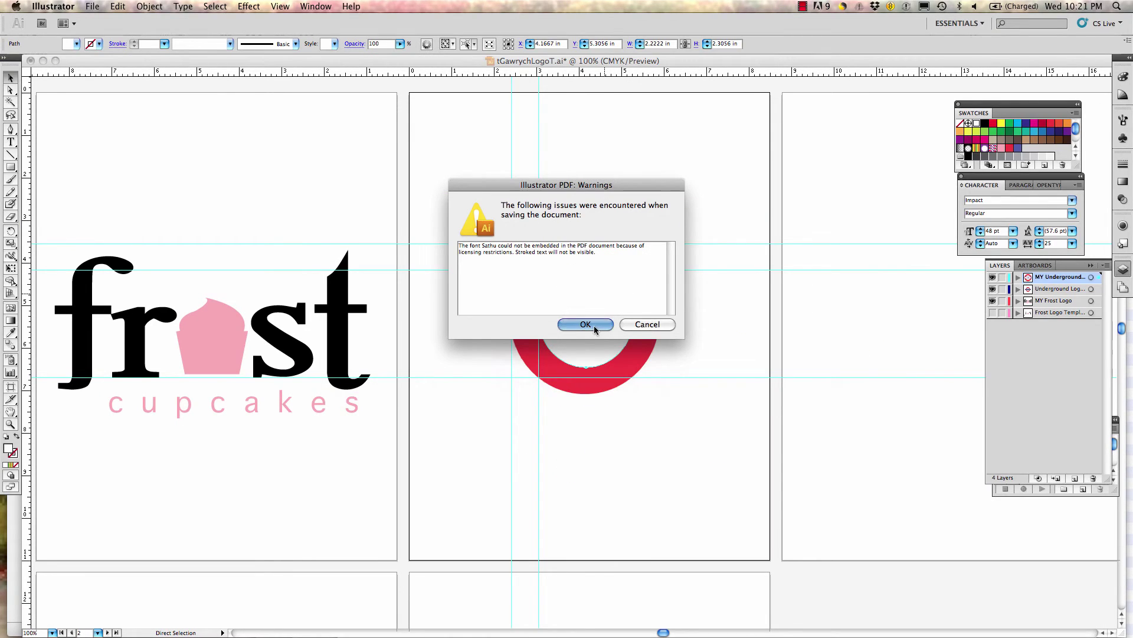
{"action": "left_click", "coordinate": [593, 325]}
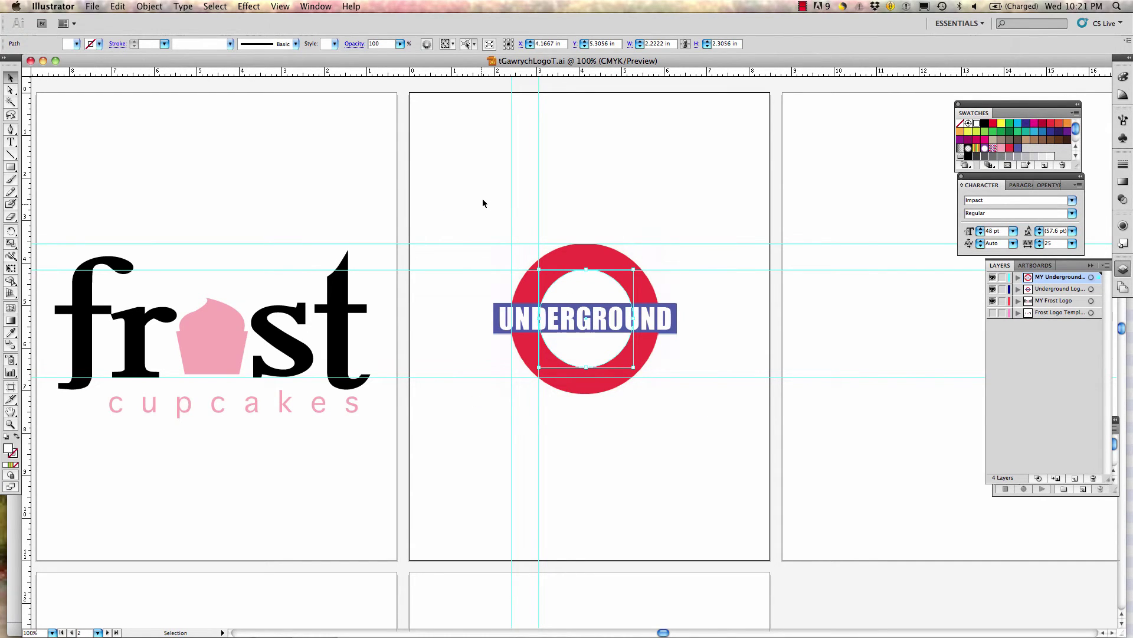
- Group all the Underground logo pieces with the template image and move the group up and right to about X 4.32 in, Y 4.82 in
{"action": "left_click_drag", "start_coordinate": [461, 183], "coordinate": [721, 382]}
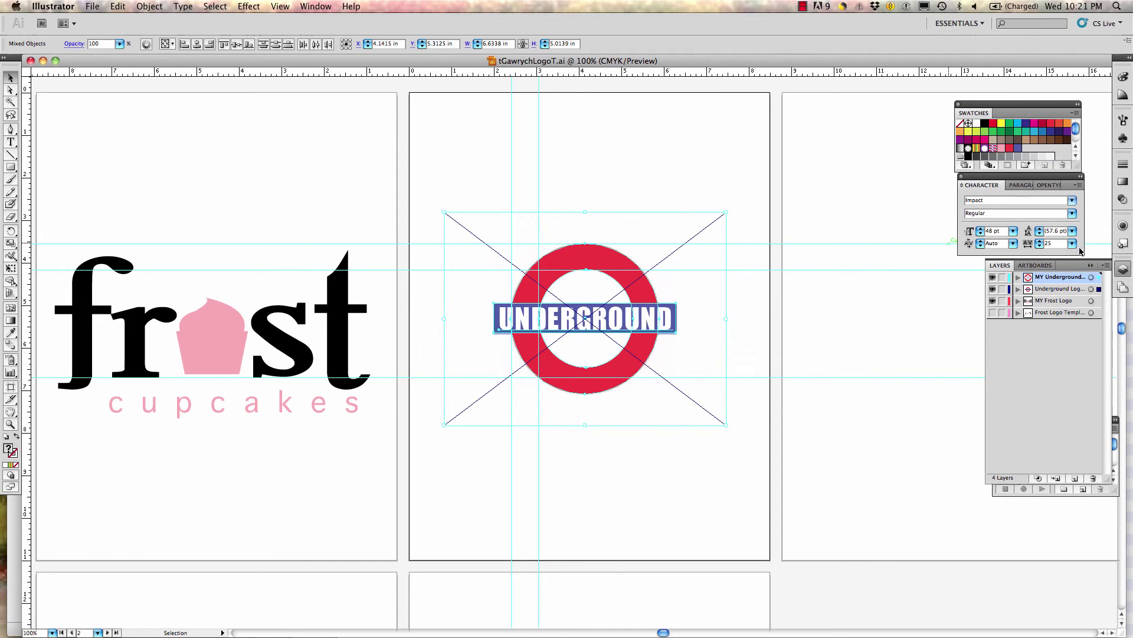
{"action": "left_click", "coordinate": [157, 6]}
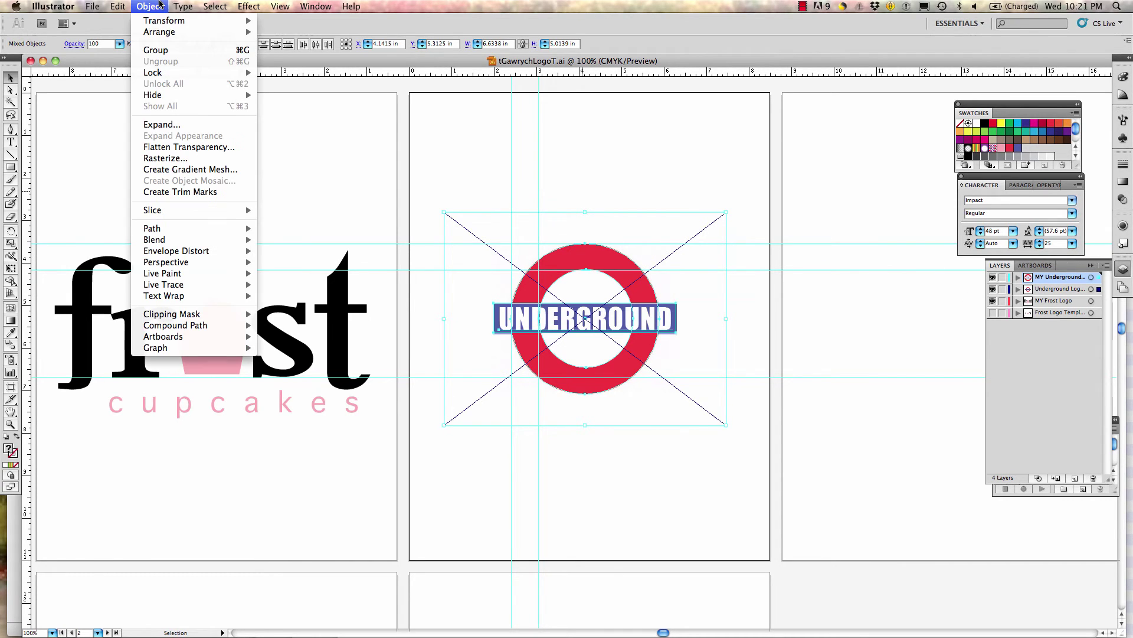
{"action": "left_click", "coordinate": [163, 50]}
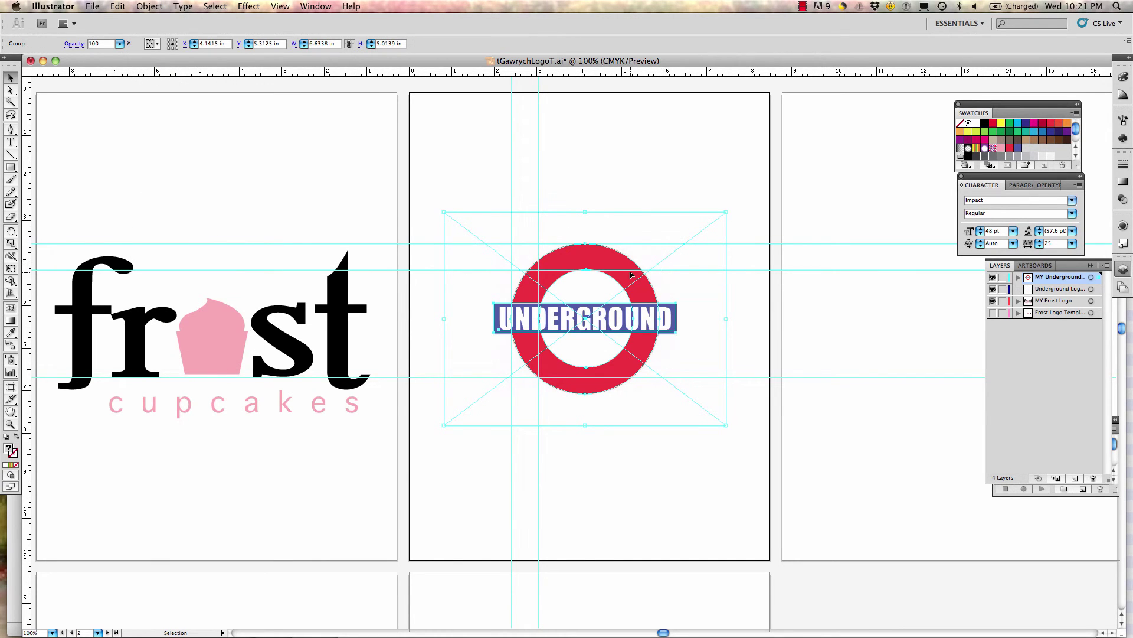
{"action": "mouse_move", "coordinate": [617, 279]}
{"action": "left_mouse_down"}
{"action": "mouse_move", "coordinate": [691, 222]}
{"action": "mouse_move", "coordinate": [577, 261]}
{"action": "mouse_move", "coordinate": [612, 260]}
{"action": "left_mouse_up"}
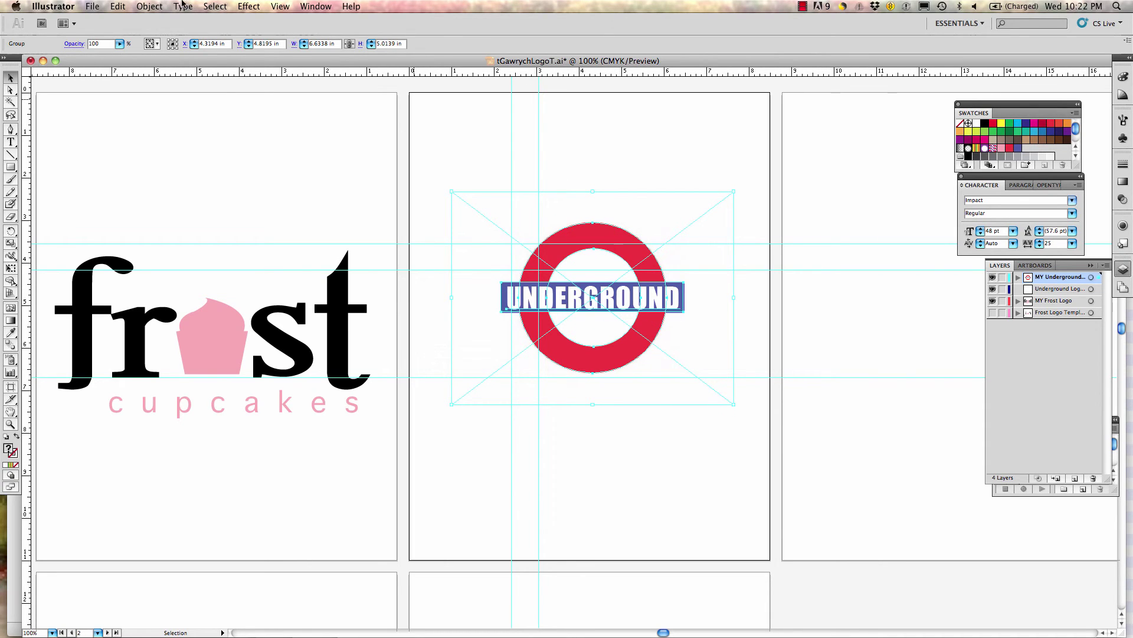
- Ungroup the Underground logo, select its text and white inner circle individually to check them, and deselect everything
{"action": "left_click", "coordinate": [141, 5]}
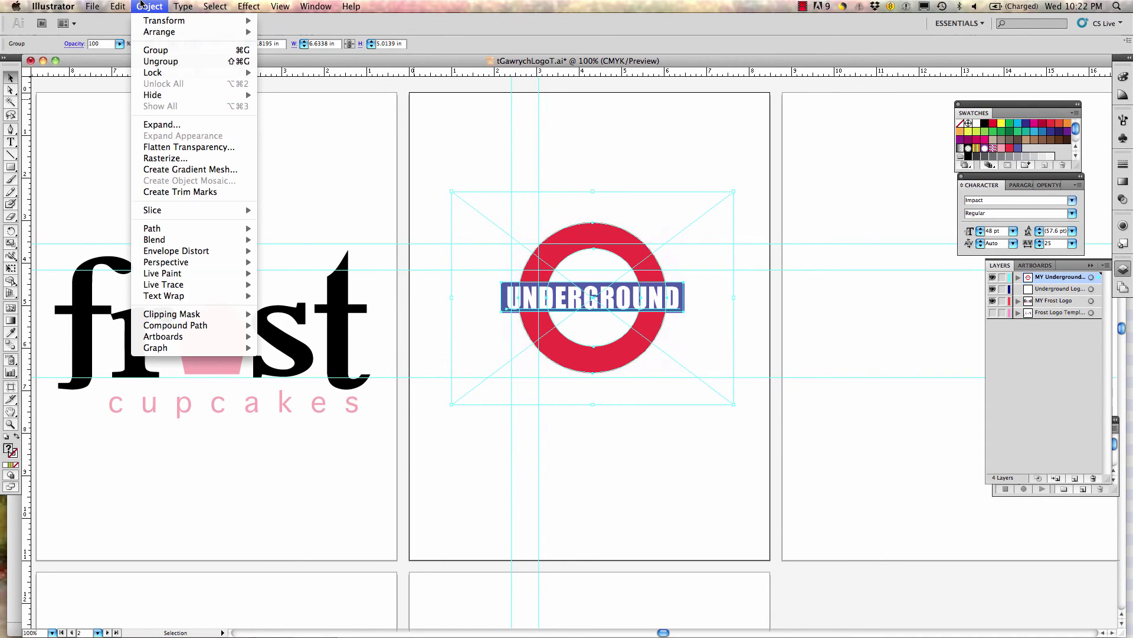
{"action": "left_click", "coordinate": [175, 67]}
{"action": "left_click", "coordinate": [628, 173]}
{"action": "left_click", "coordinate": [606, 283]}
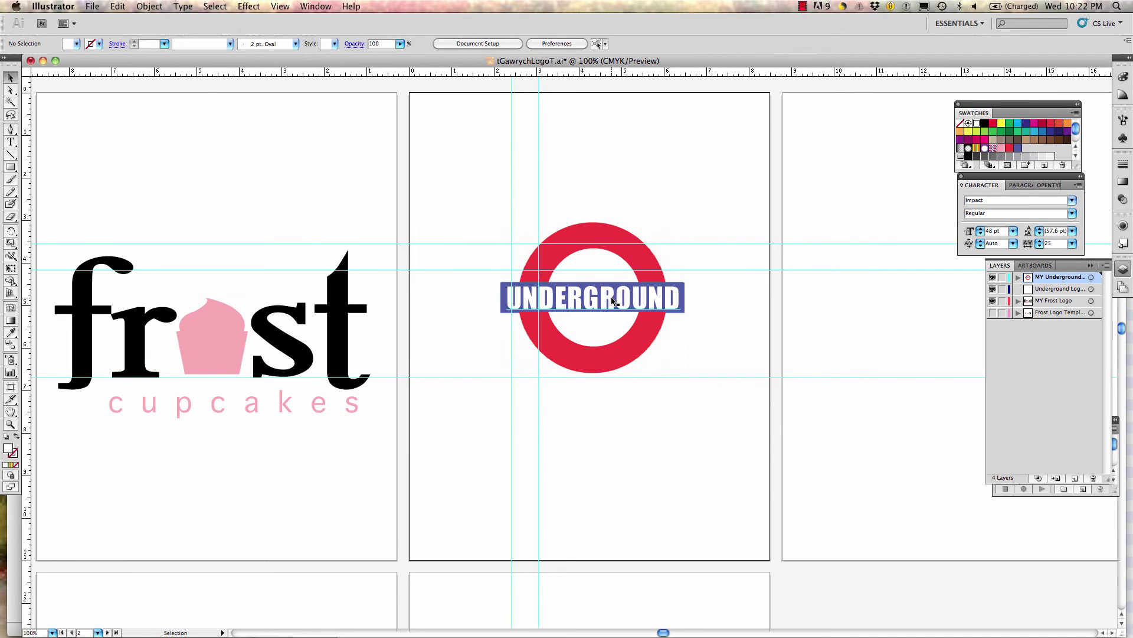
{"action": "left_click", "coordinate": [587, 247]}
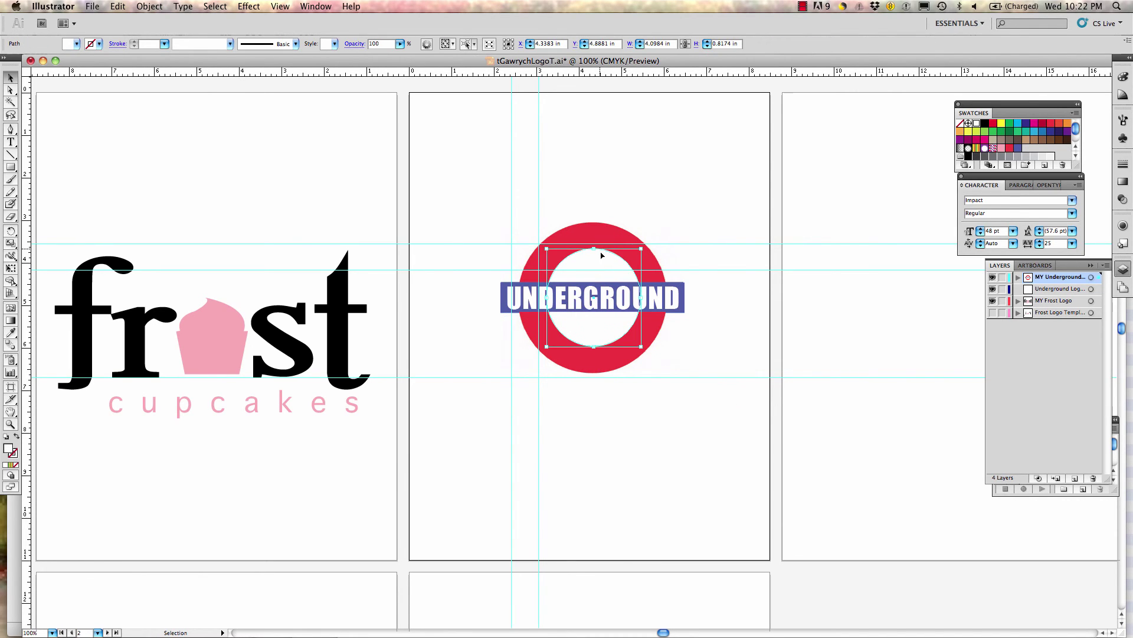
{"action": "left_click", "coordinate": [529, 184]}
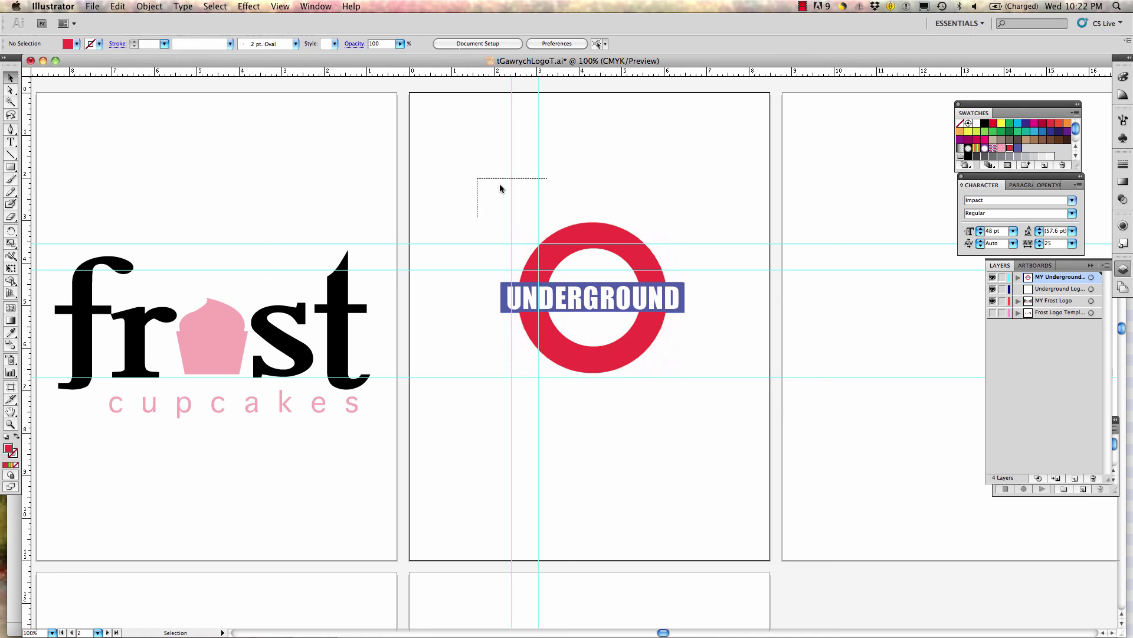
- Select all the logo pieces with the template image, move them left and slightly down to about X 4.08 in, Y 4.91 in, and deselect
{"action": "left_click_drag", "start_coordinate": [499, 188], "coordinate": [843, 429]}
{"action": "mouse_move", "coordinate": [590, 286]}
{"action": "left_mouse_down"}
{"action": "mouse_move", "coordinate": [588, 186]}
{"action": "mouse_move", "coordinate": [564, 269]}
{"action": "mouse_move", "coordinate": [581, 282]}
{"action": "left_mouse_up"}
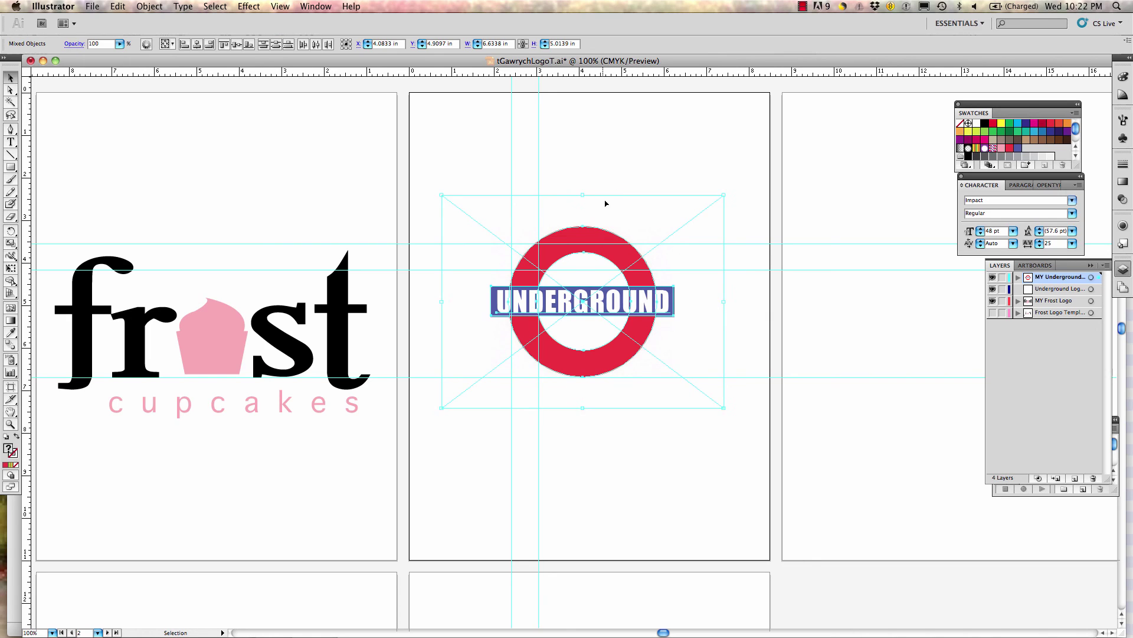
{"action": "left_click", "coordinate": [610, 166]}
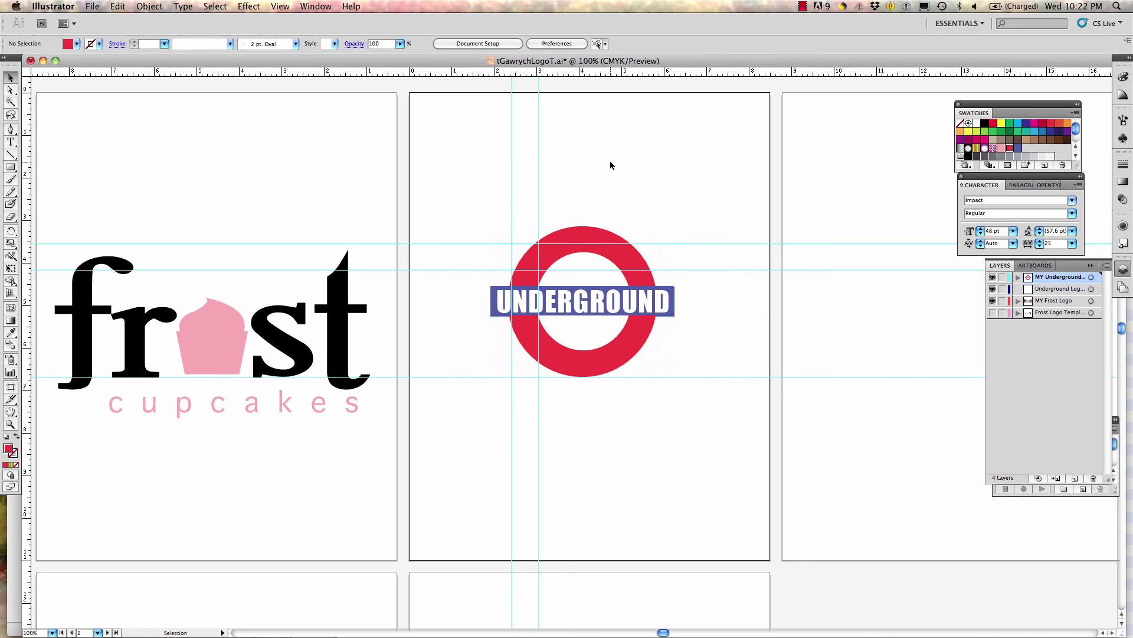